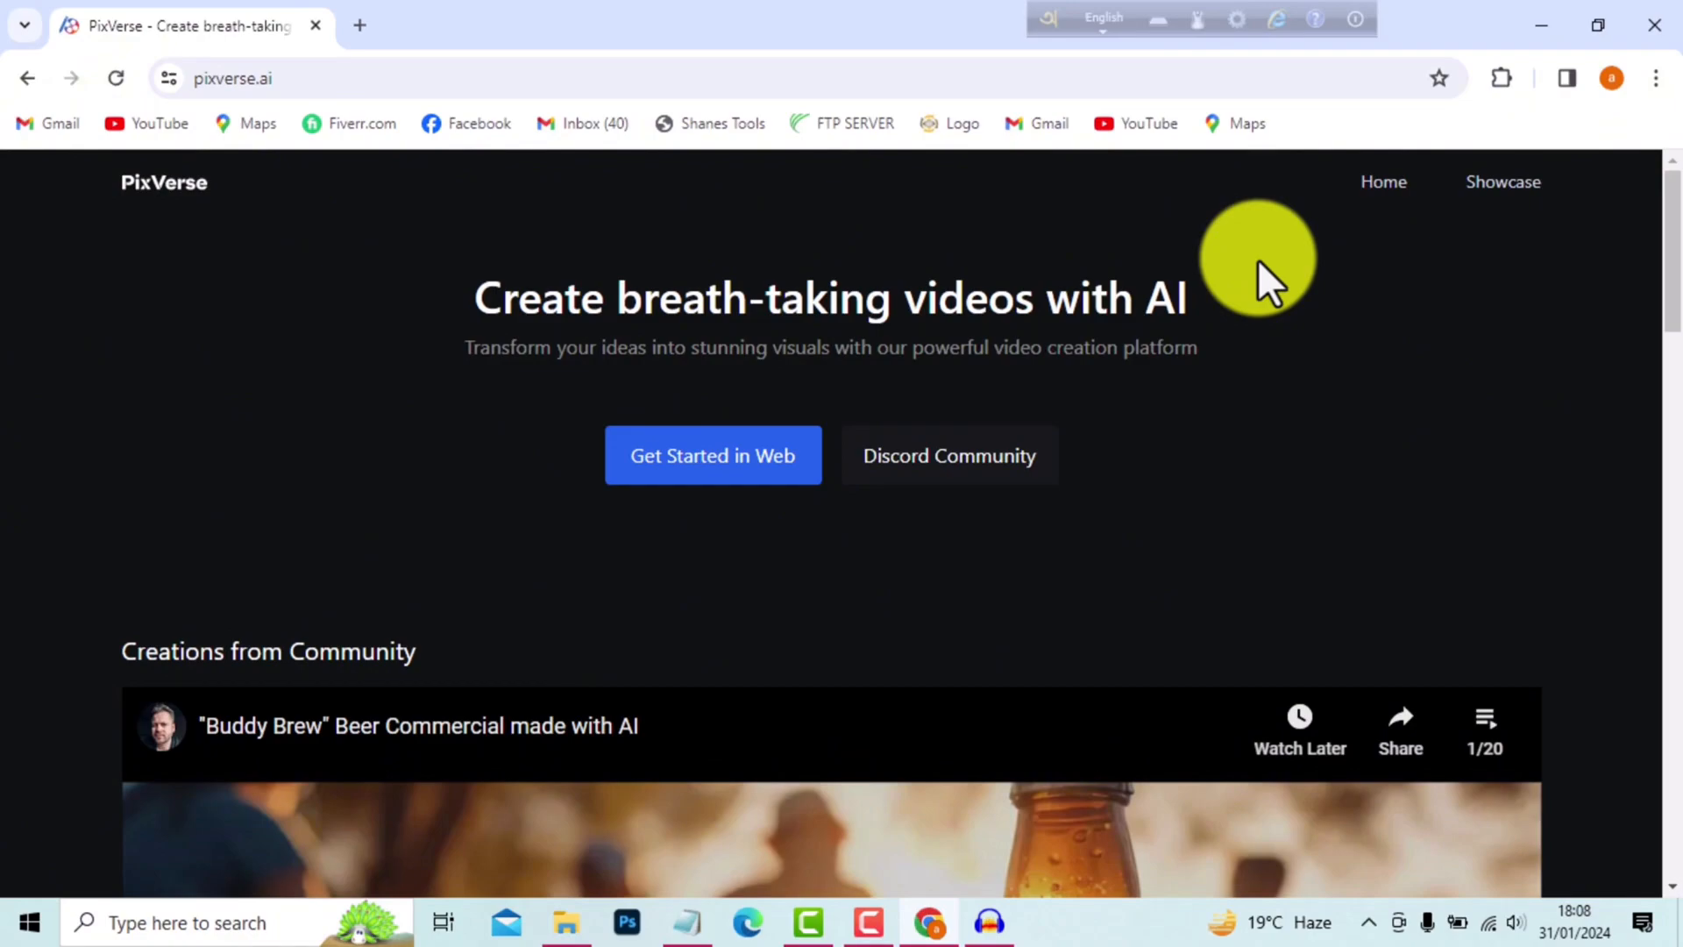
Step: Get started with the web version of PixVerse from its home page
left_click(693, 474)
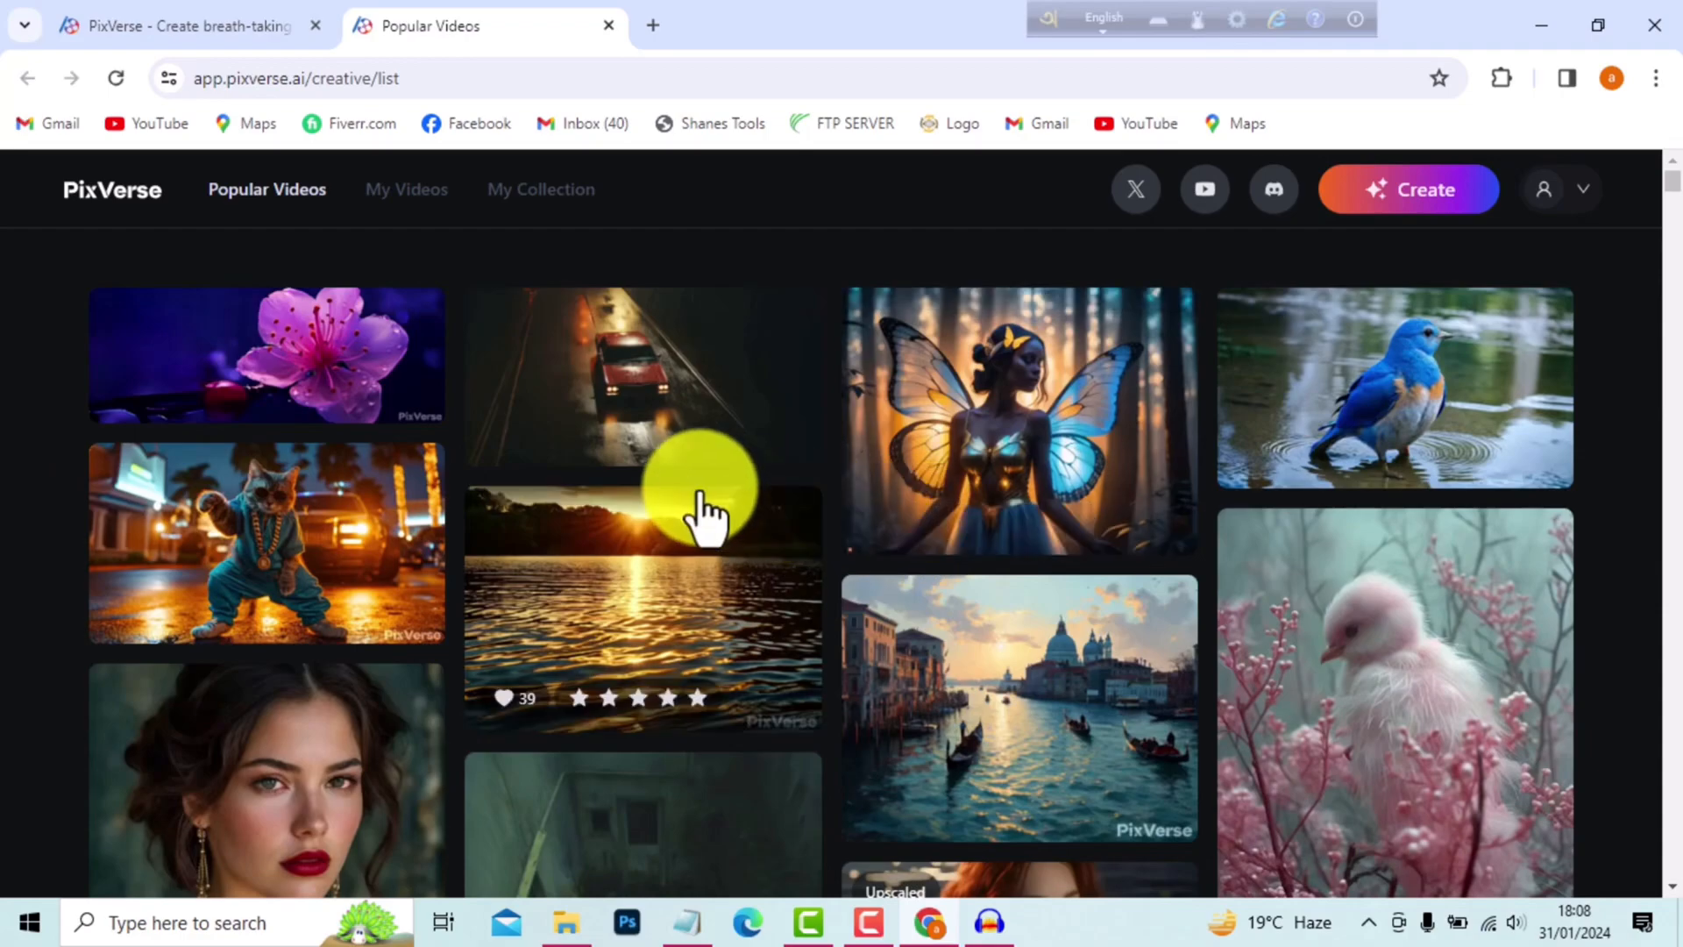
Step: Browse the gallery of popular community videos to examine the kinds of clips and prompts on offer
scroll(728, 476, "down", 6)
scroll(710, 474, "up", 6)
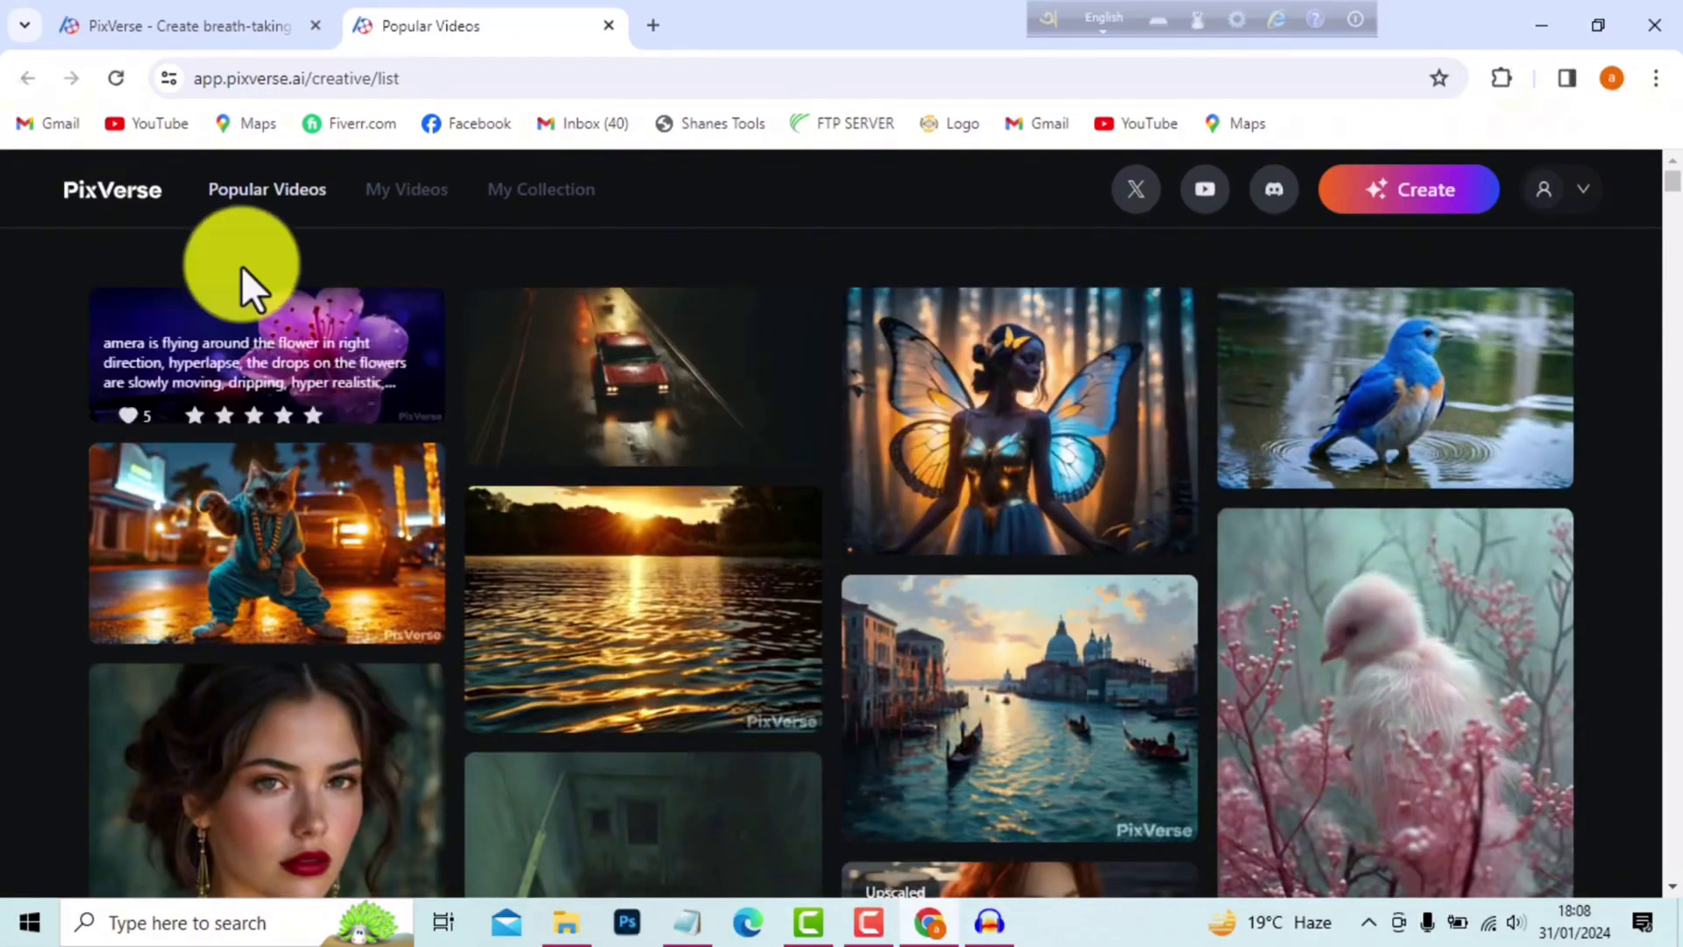
scroll(902, 500, "down", 2)
scroll(902, 504, "down", 11)
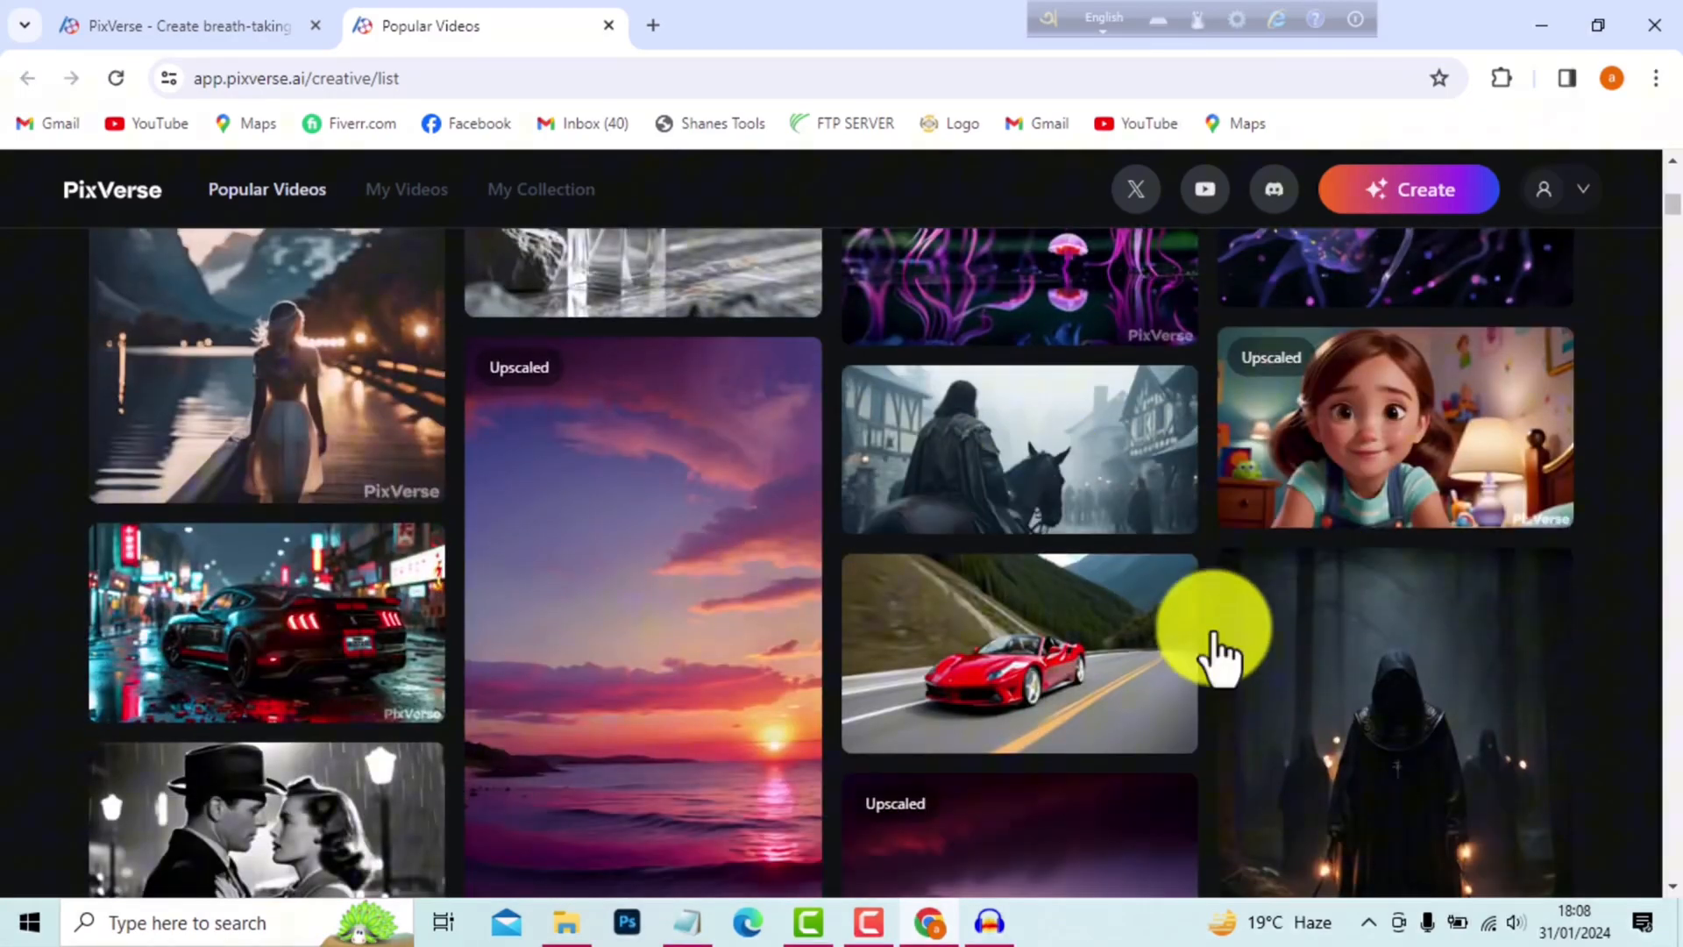
scroll(903, 640, "down", 10)
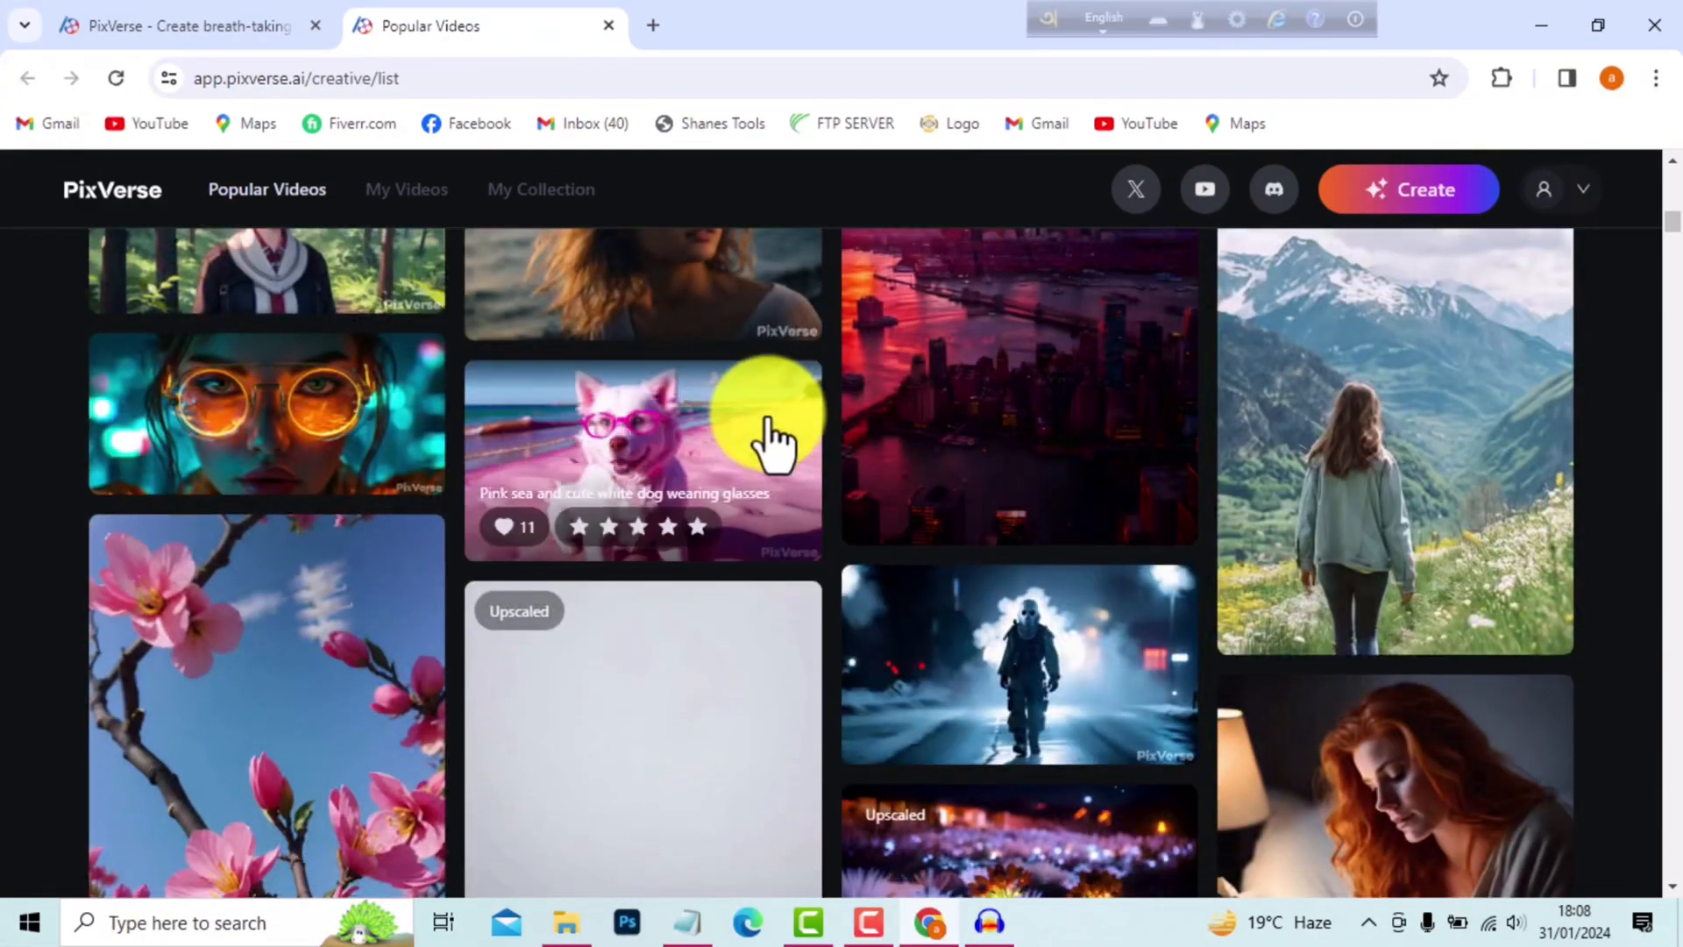
scroll(929, 539, "down", 10)
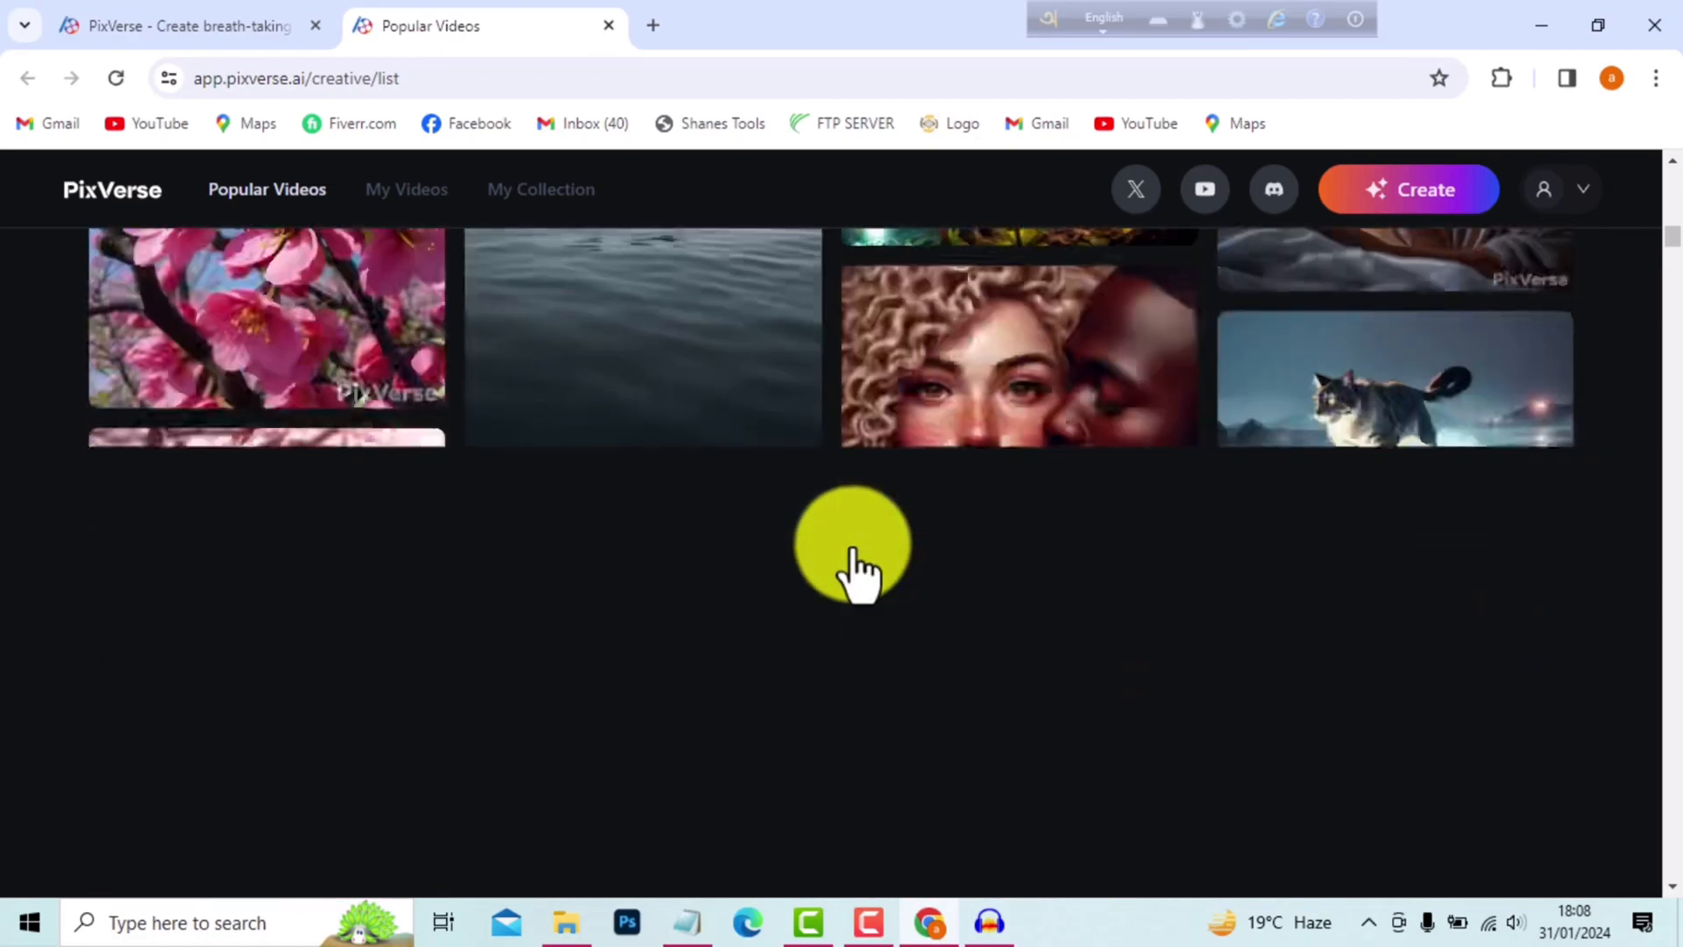
scroll(358, 526, "down", 10)
scroll(358, 526, "down", 10)
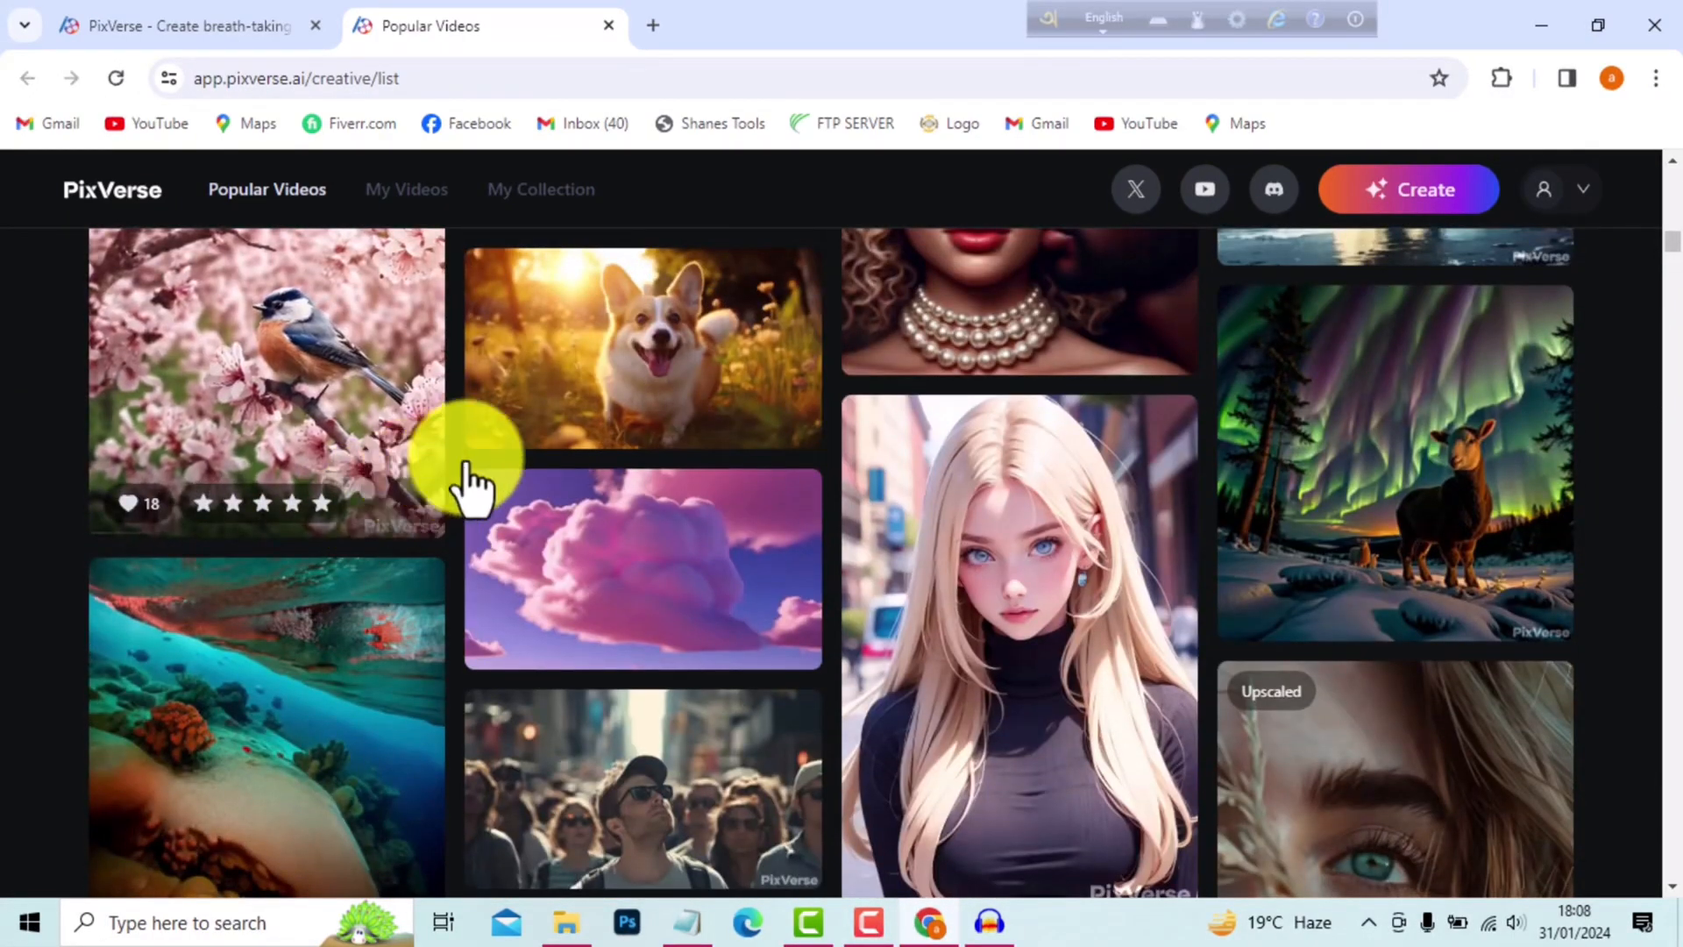
Step: Start a new text-to-video creation and paste the prompt "A giant cat running through the water in a night"
left_click(1415, 204)
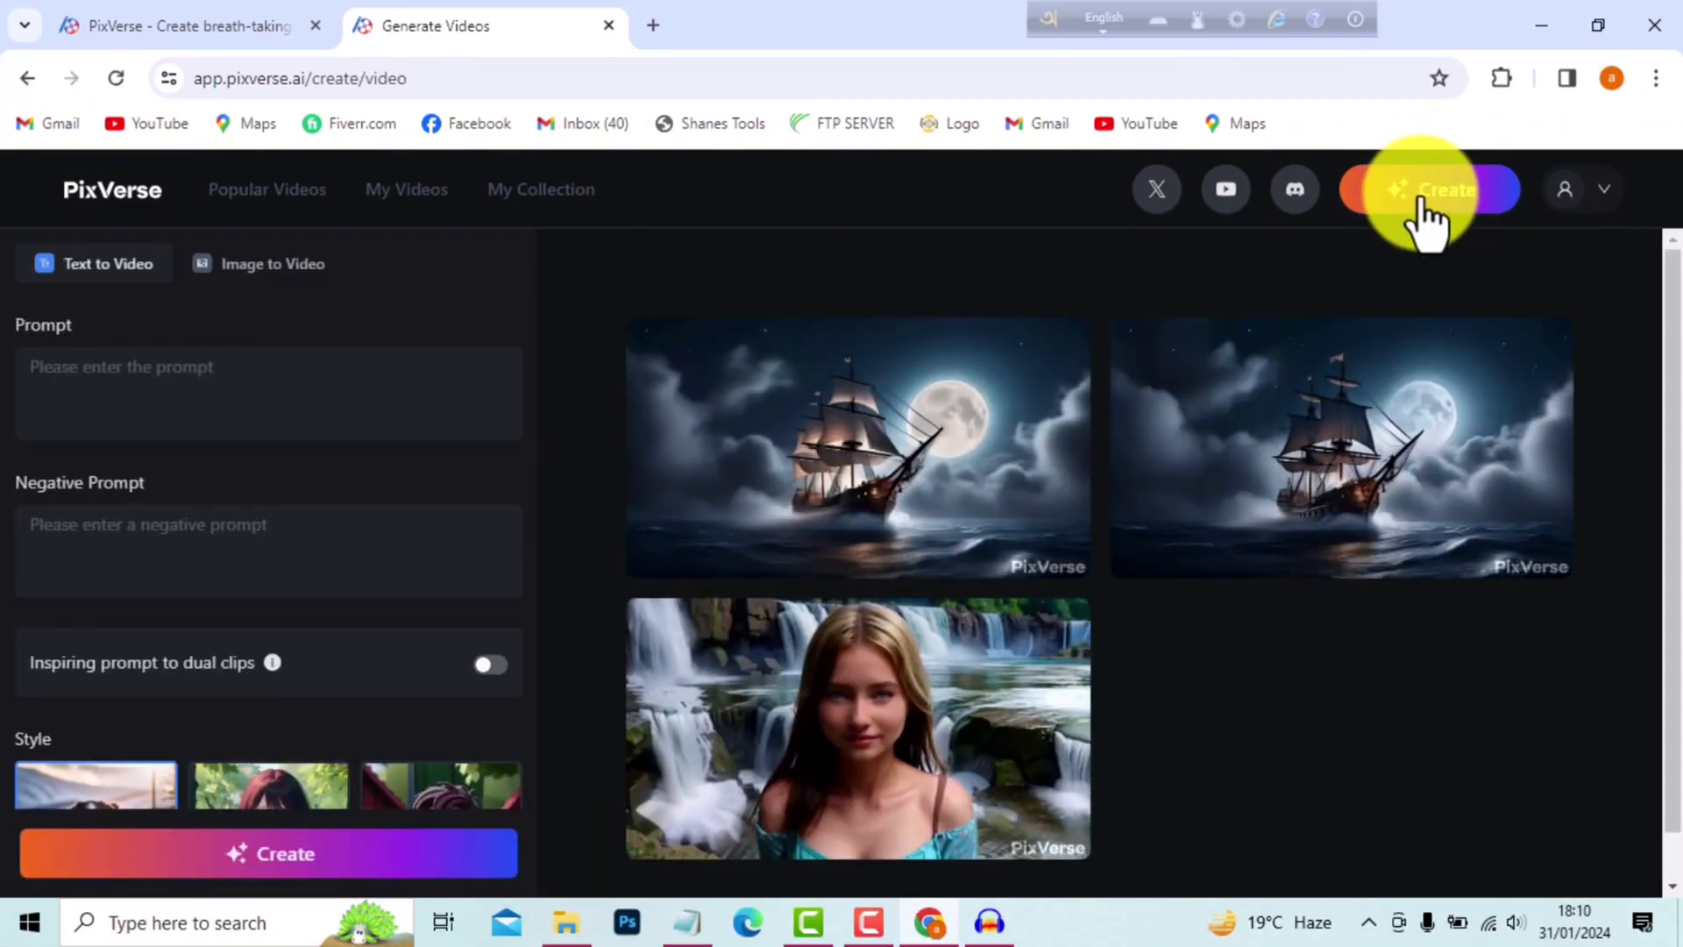
left_click(123, 357)
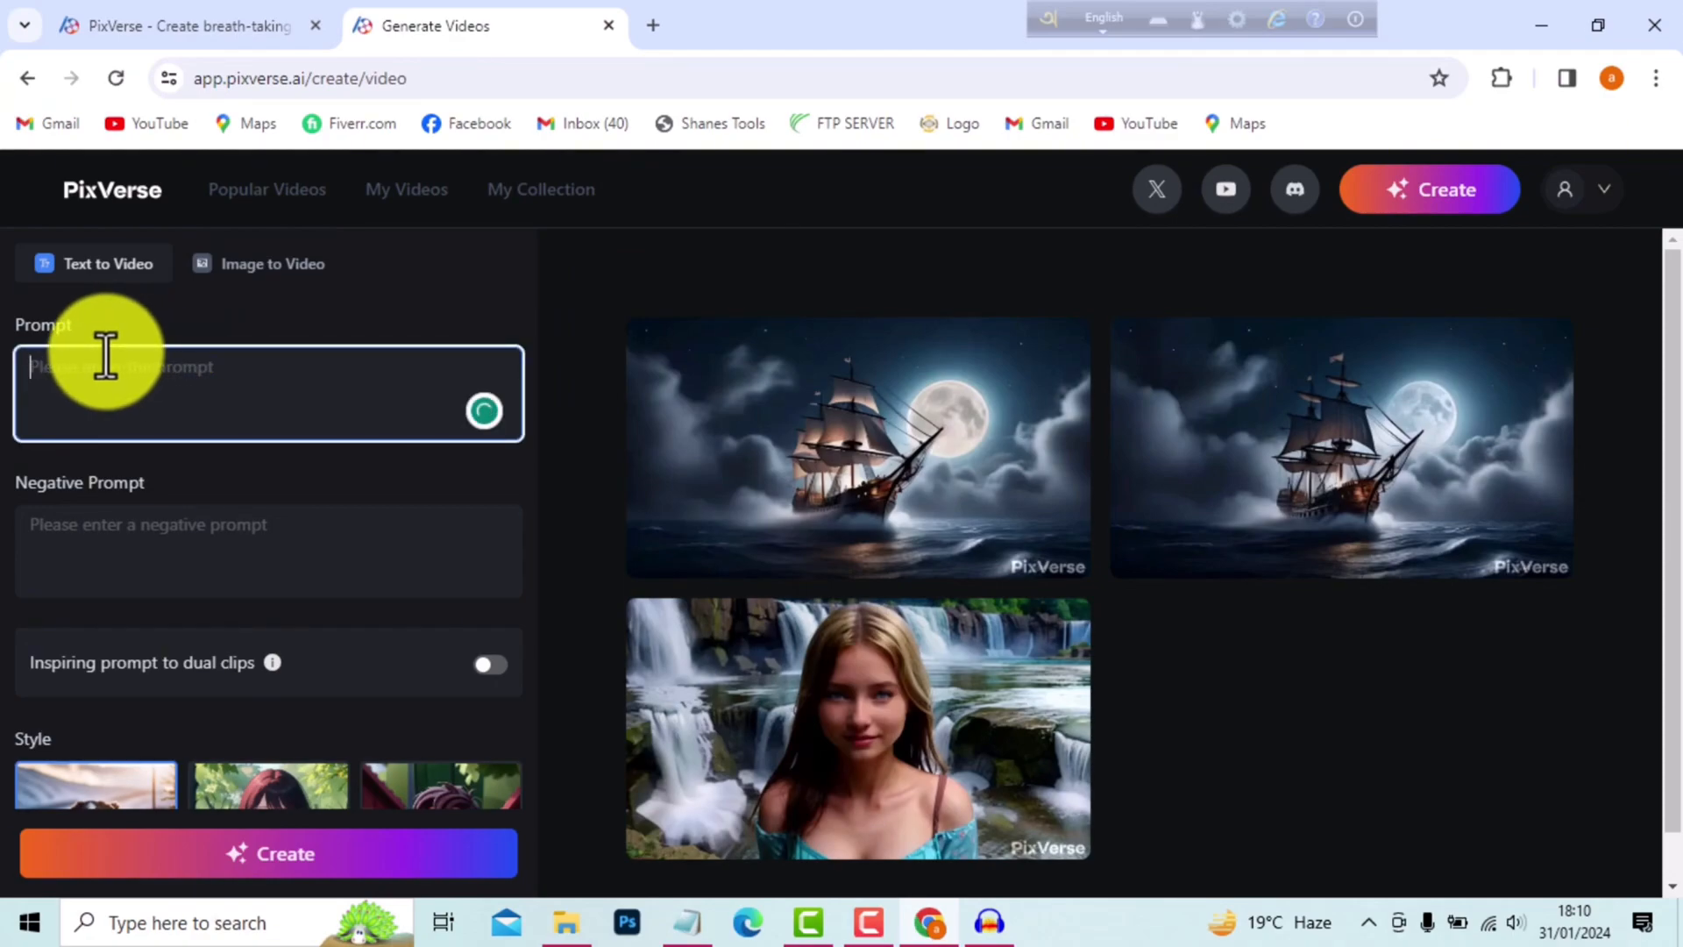
right_click(106, 355)
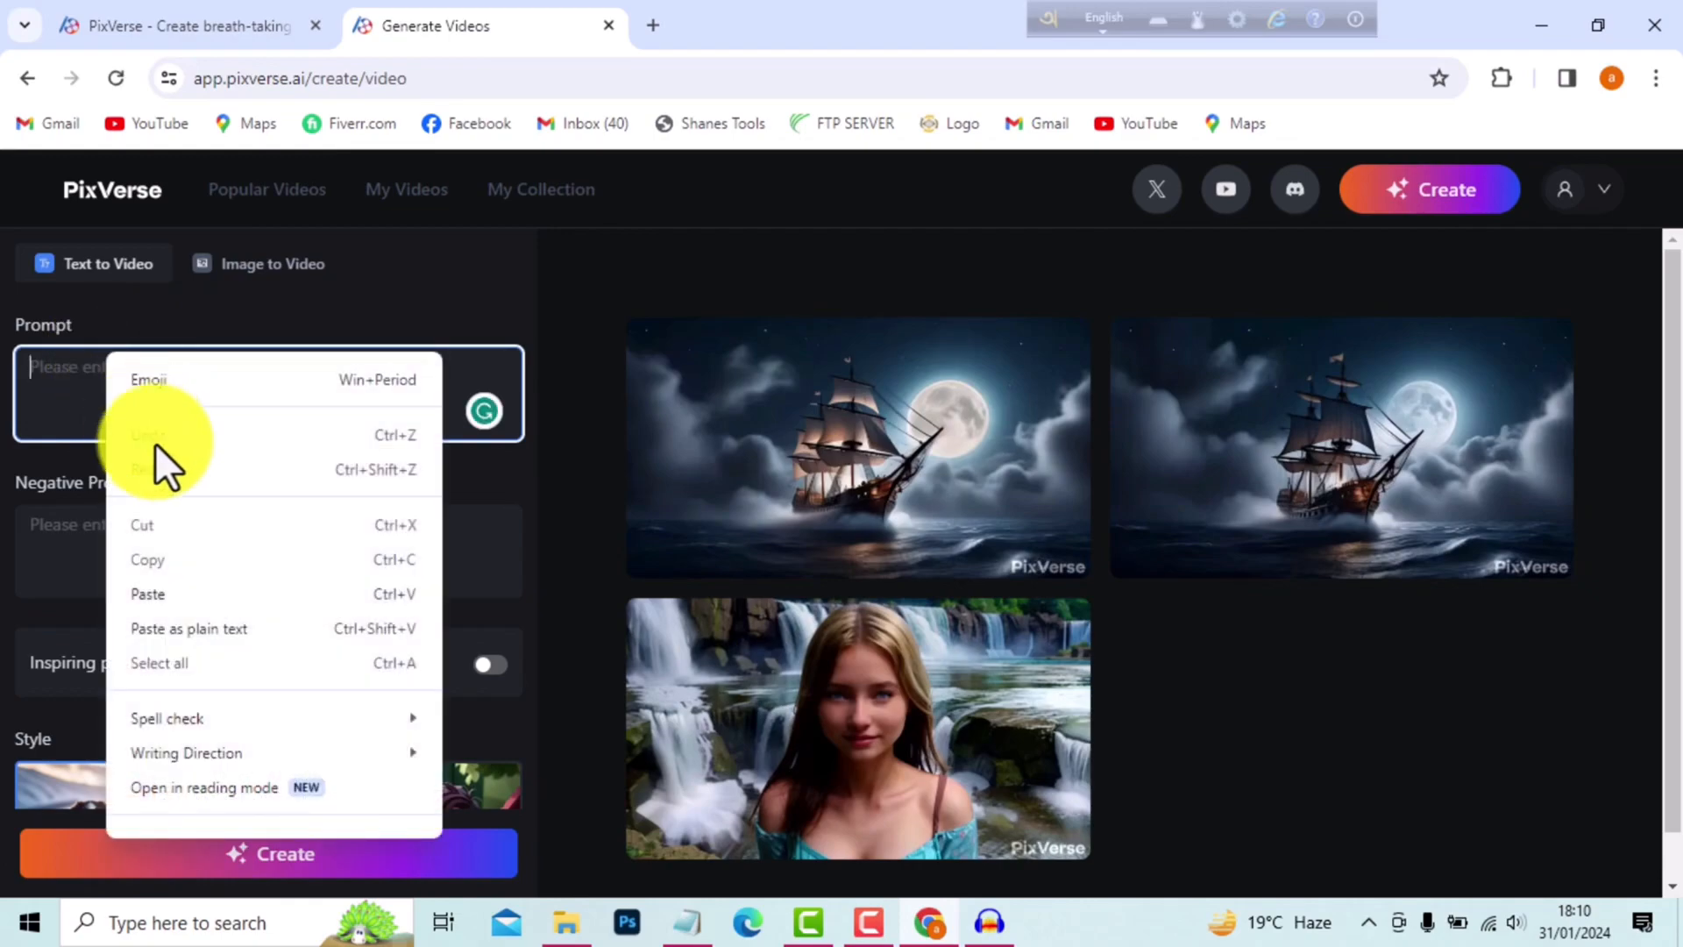
left_click(170, 594)
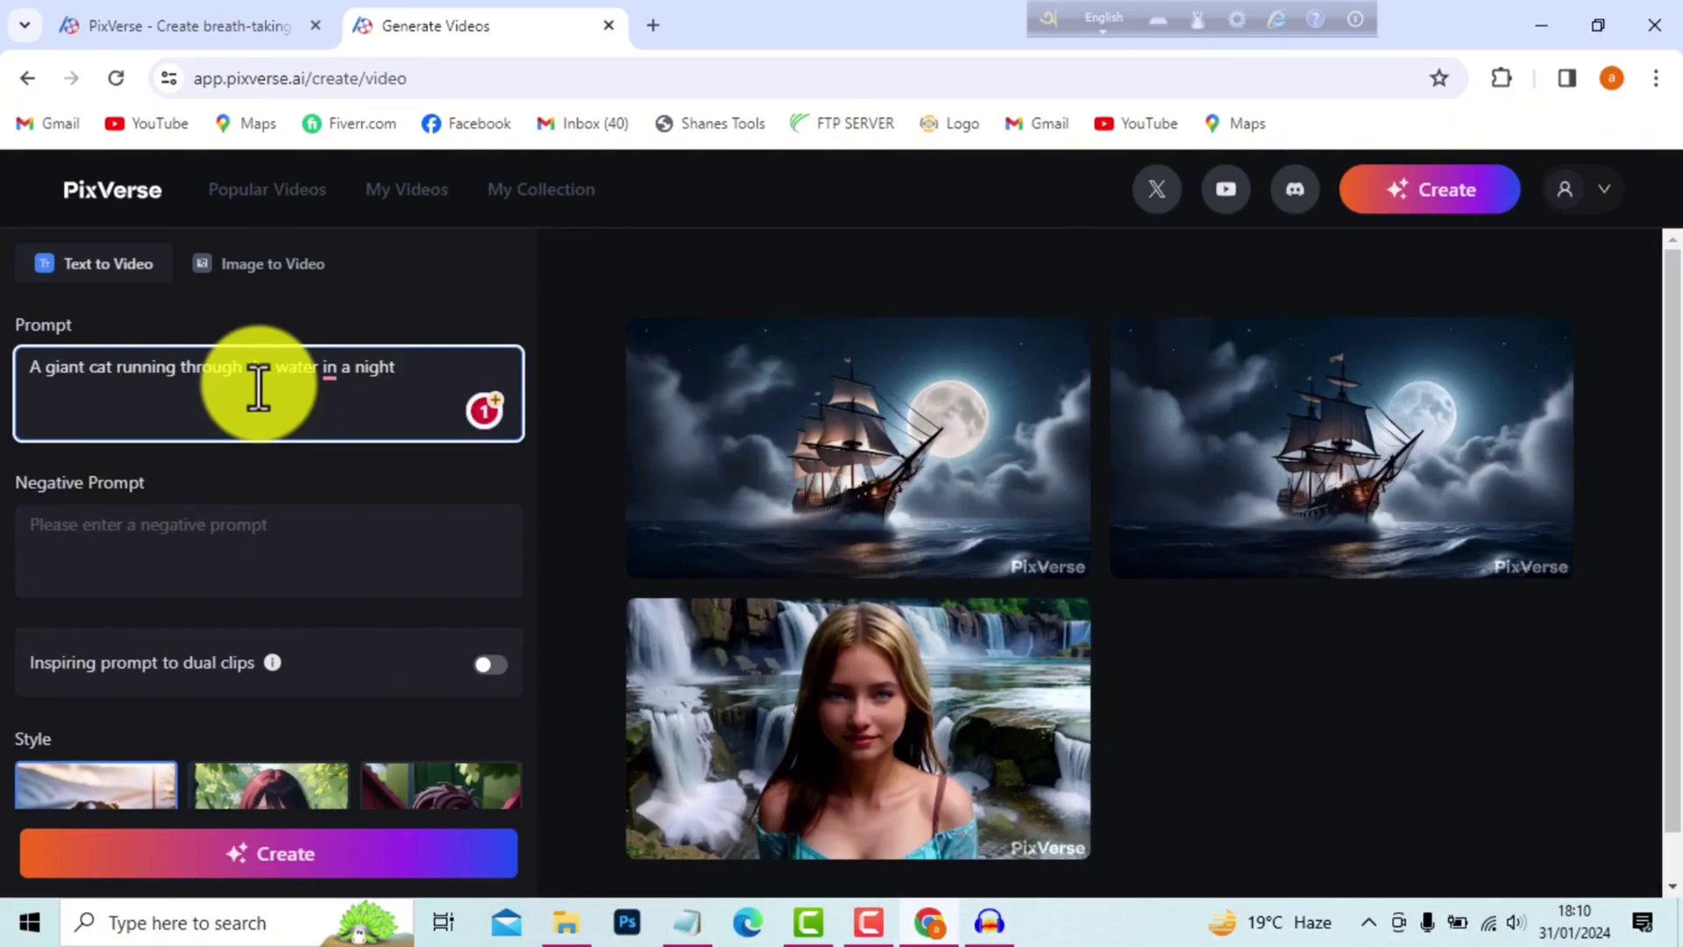
Step: Set the video style to Realistic, leave the negative prompt empty, and generate the text-to-video clip
left_click(85, 550)
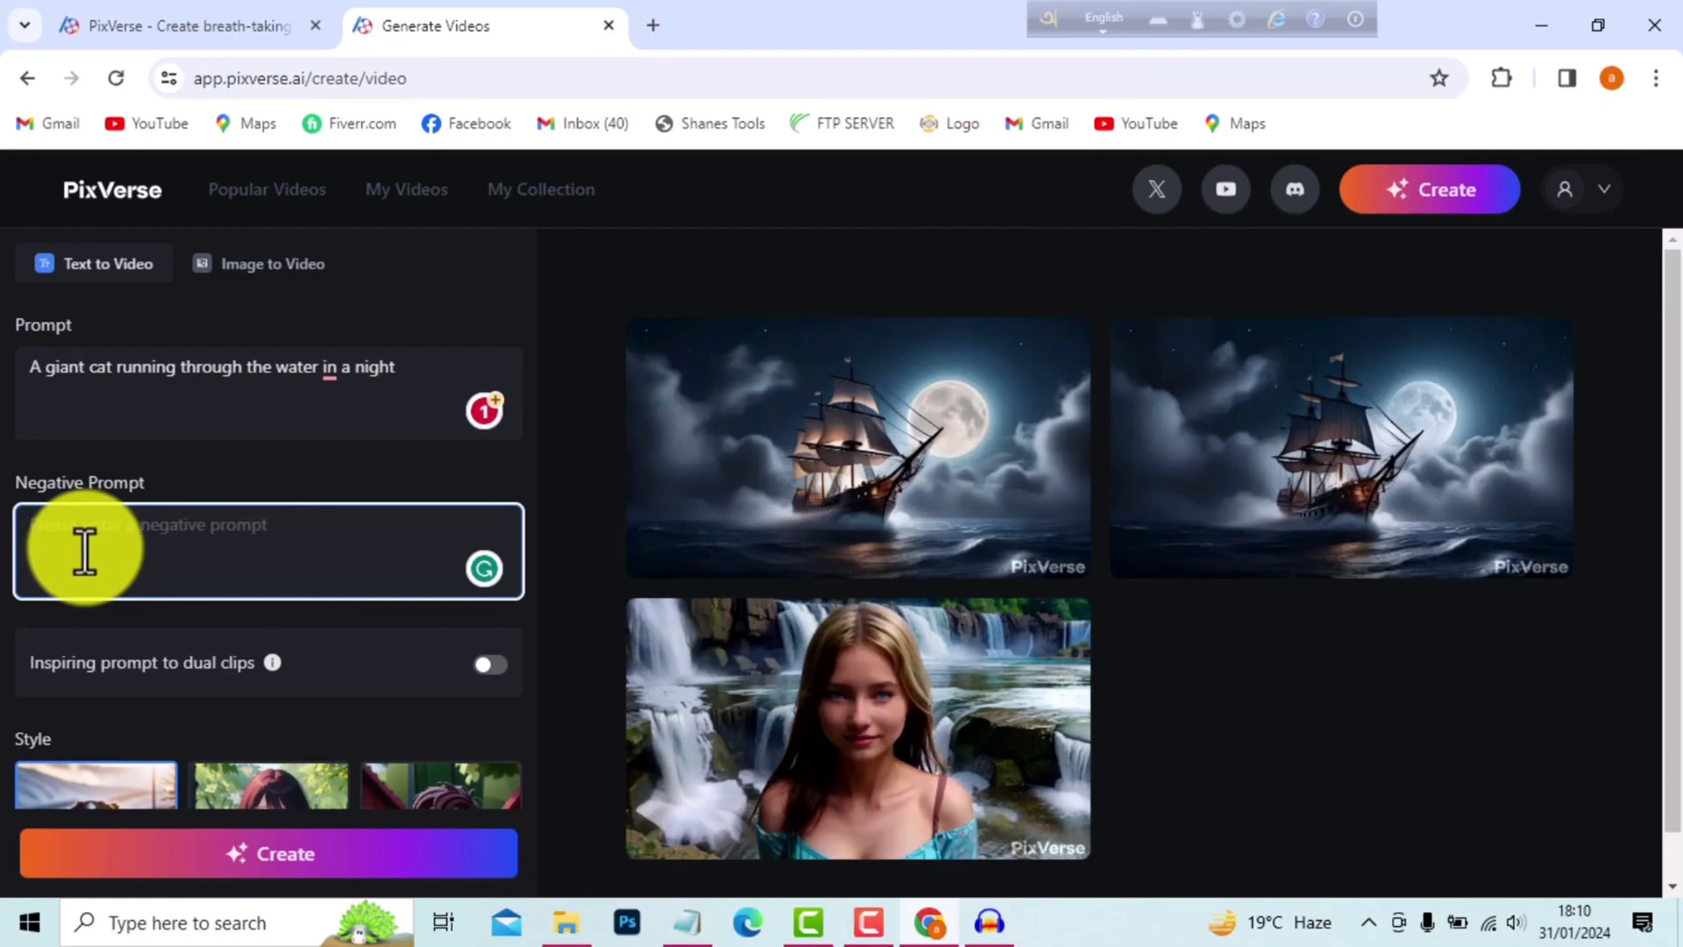
scroll(82, 561, "down", 4)
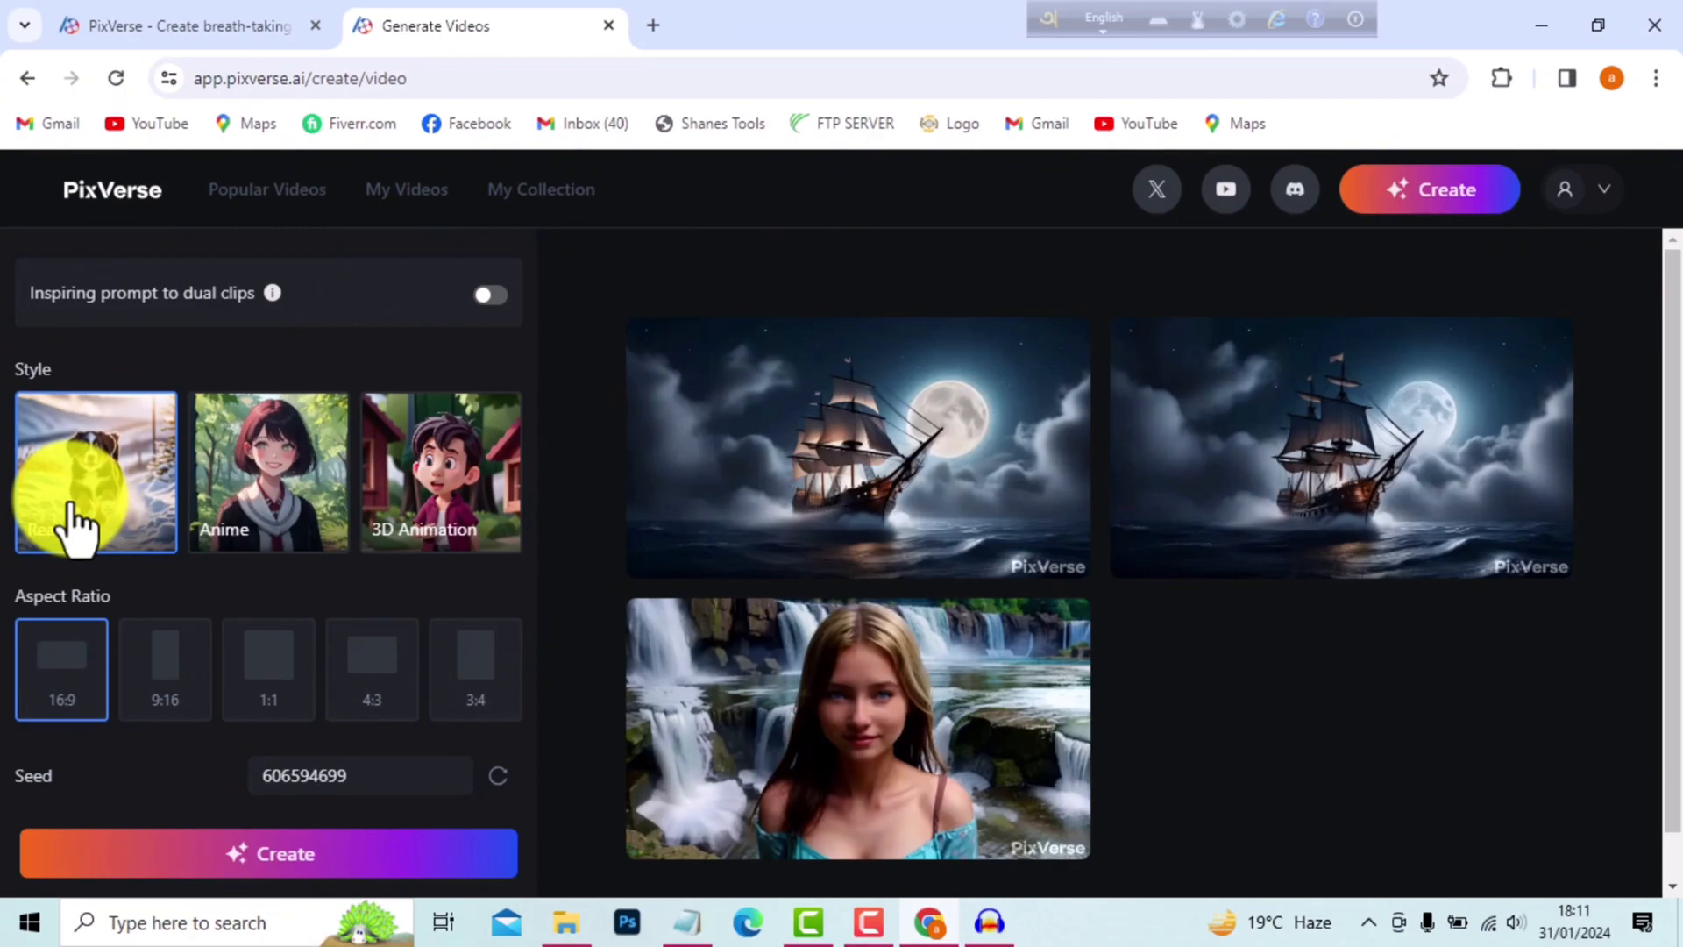
left_click(302, 470)
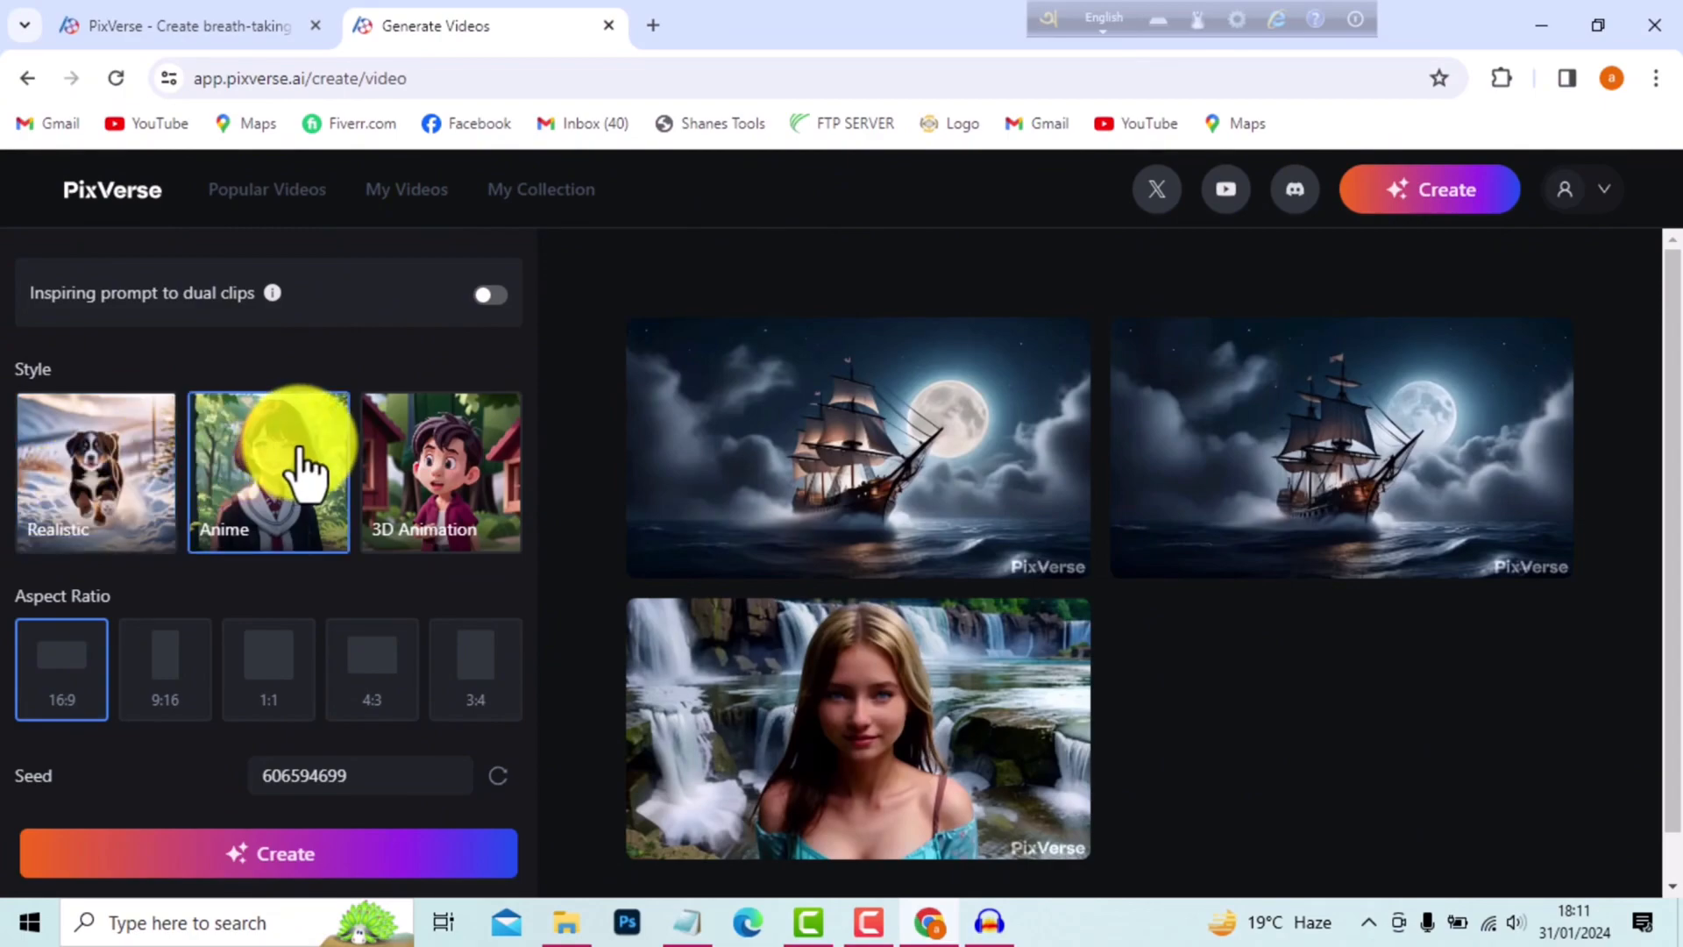
left_click(77, 480)
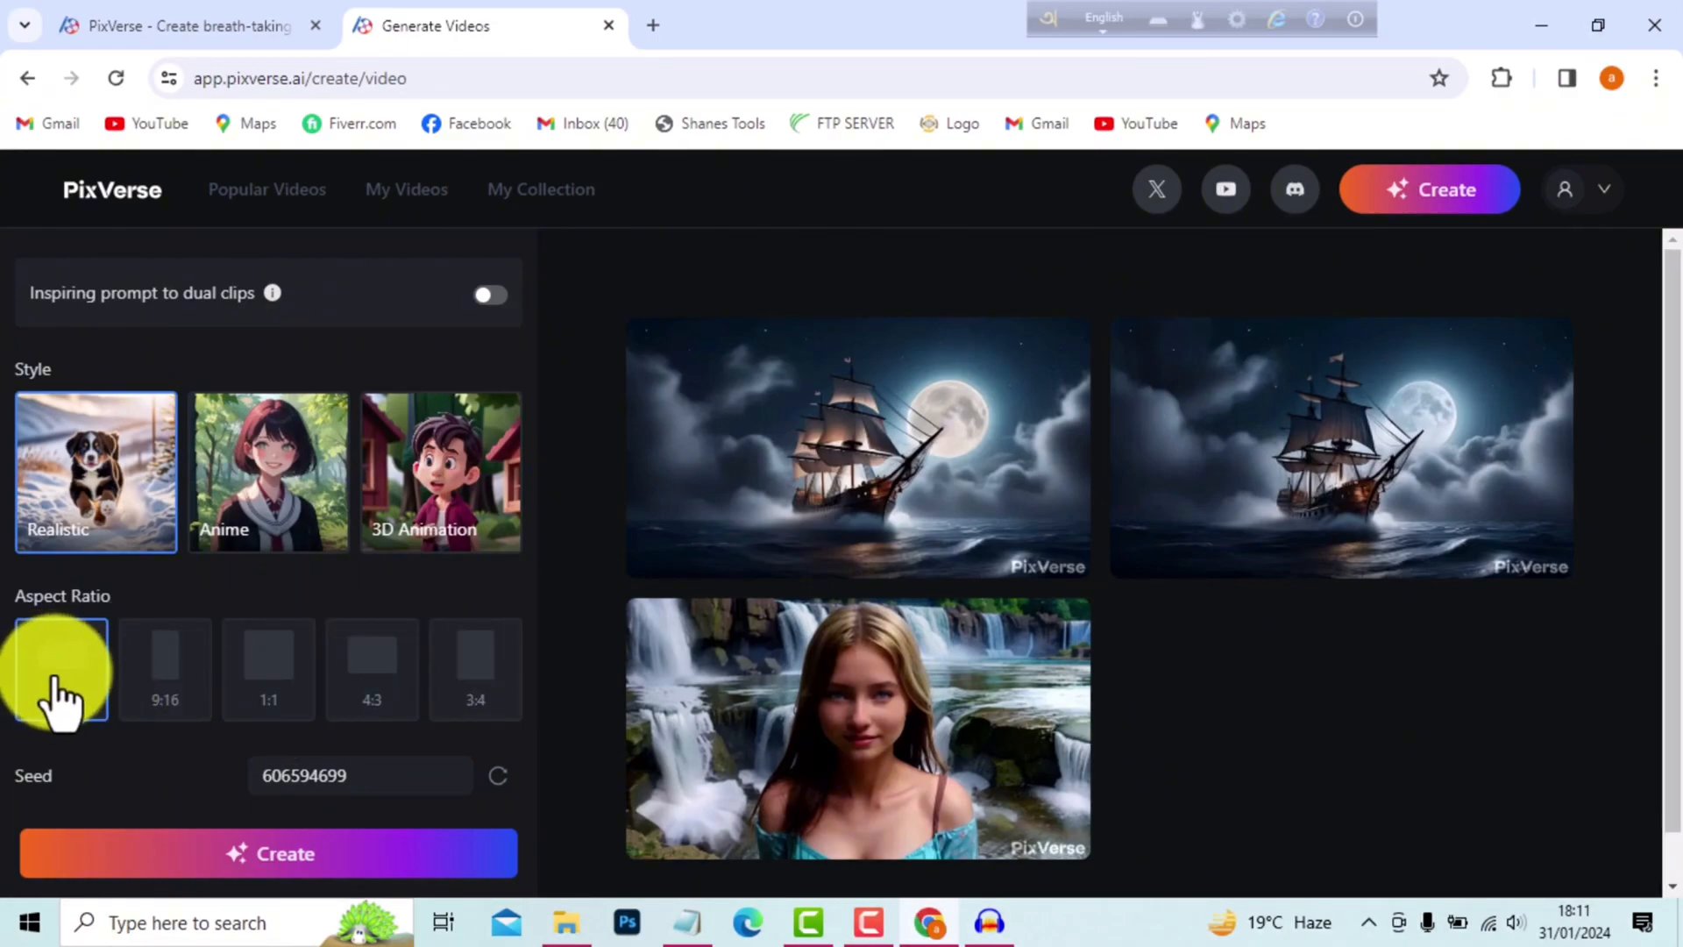
left_click(285, 854)
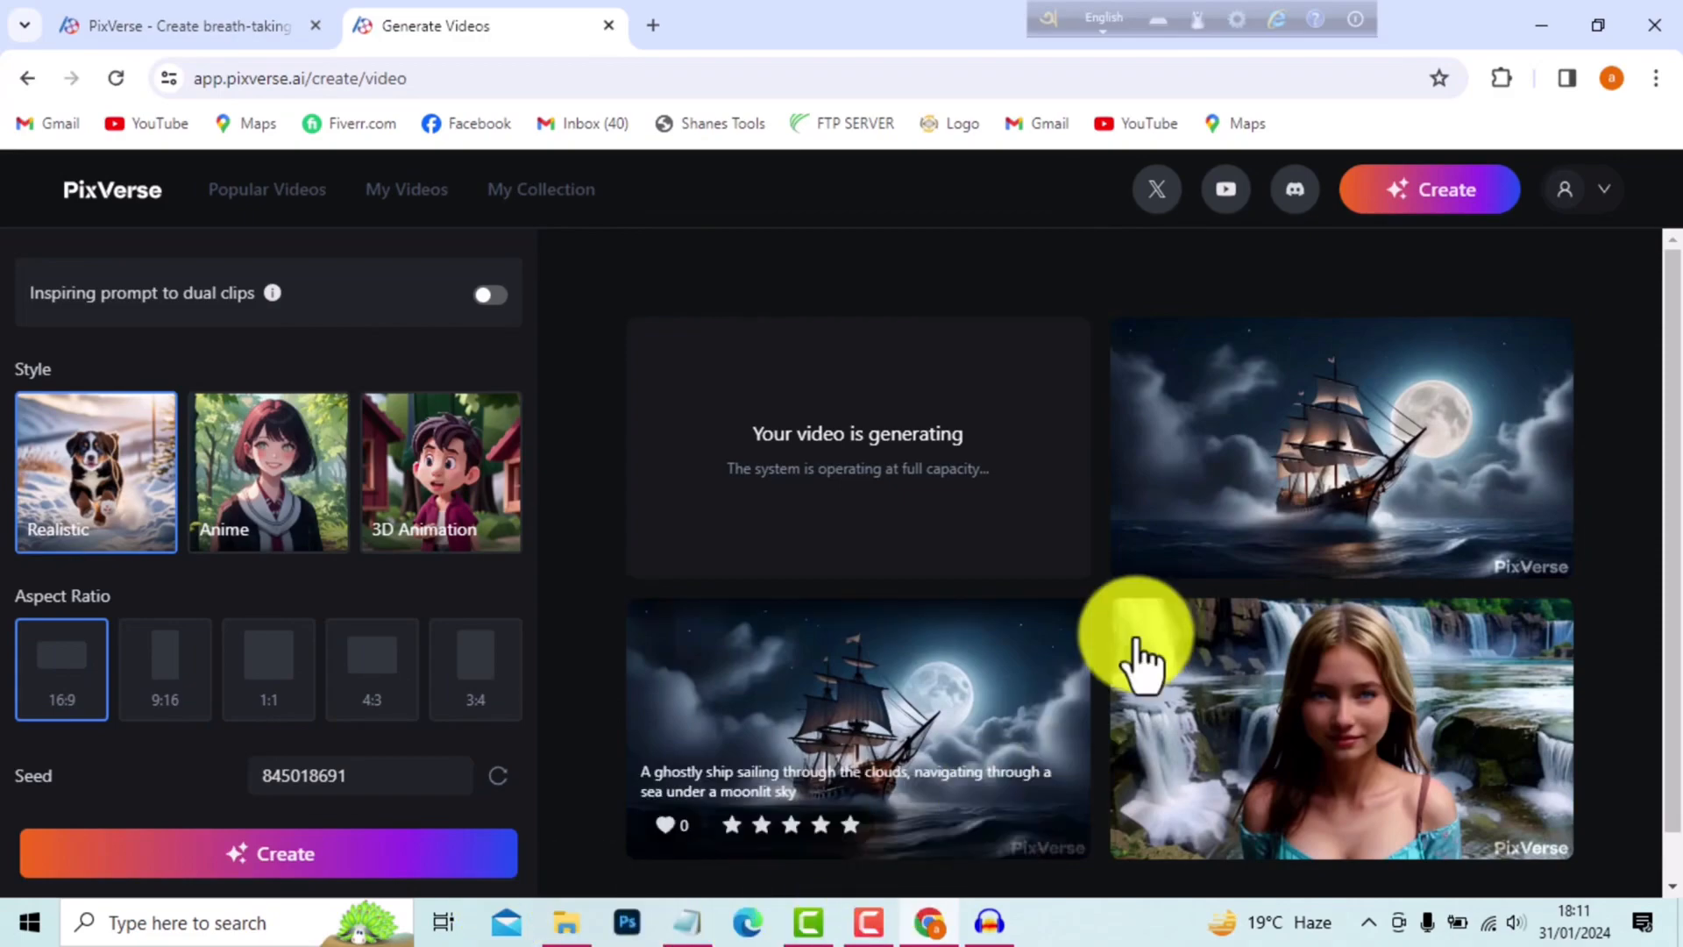
Step: Play the generated giant cat video in its detail view, and return to the creation page
scroll(1139, 555, "down", 2)
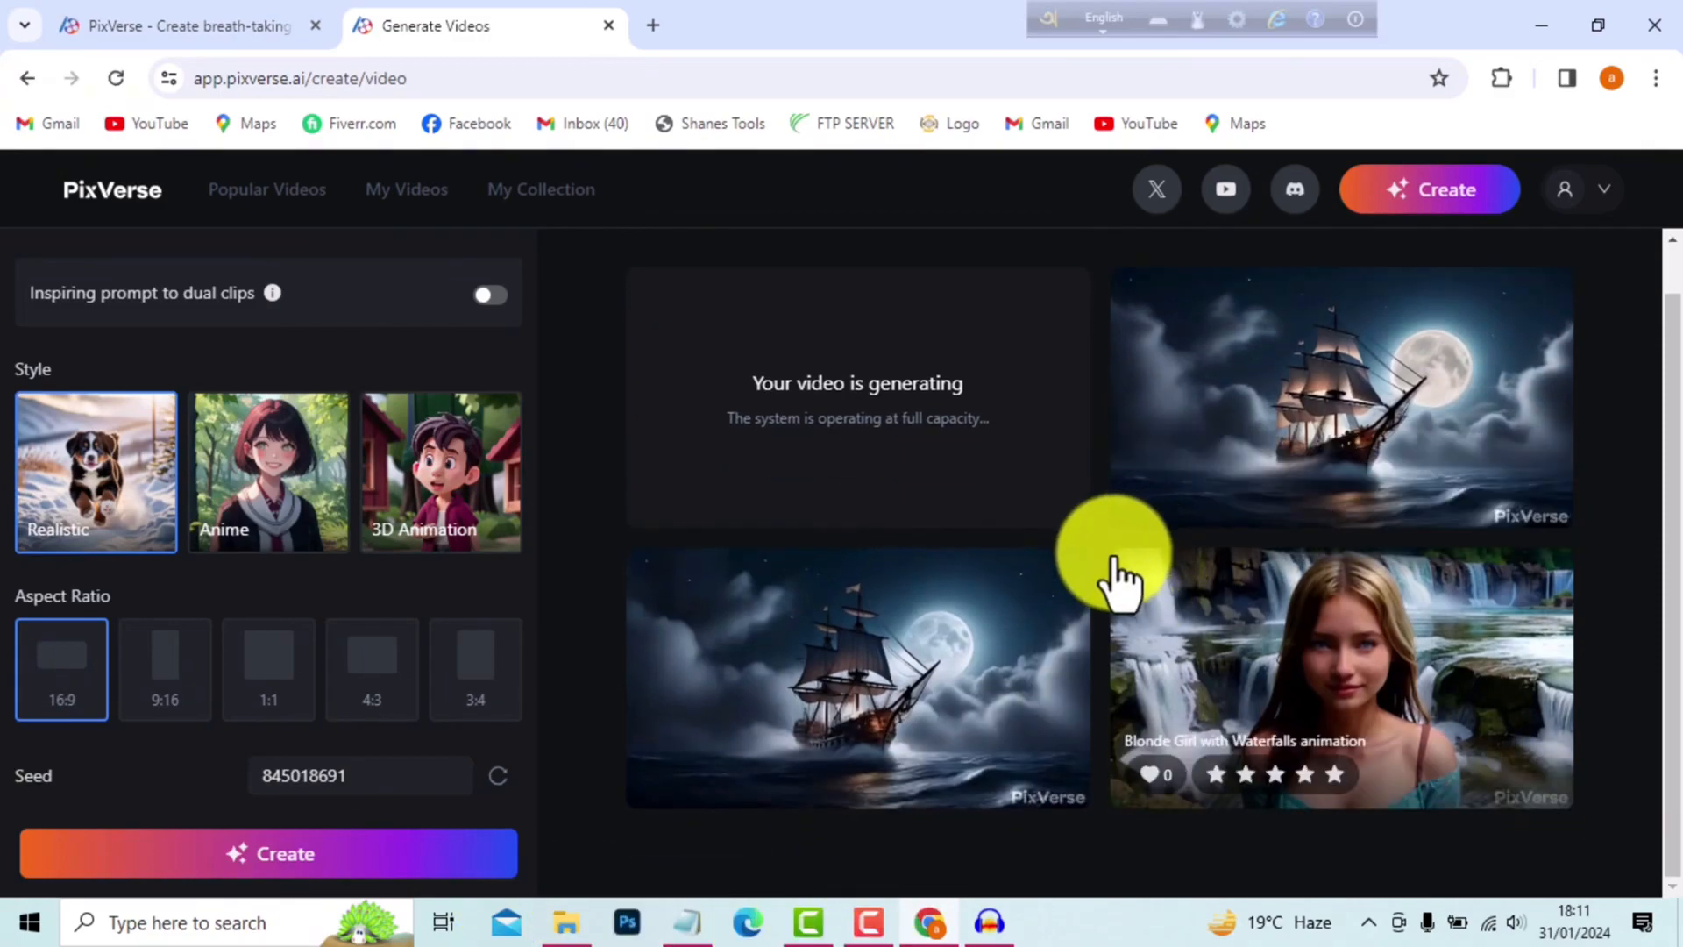
scroll(1122, 579, "up", 2)
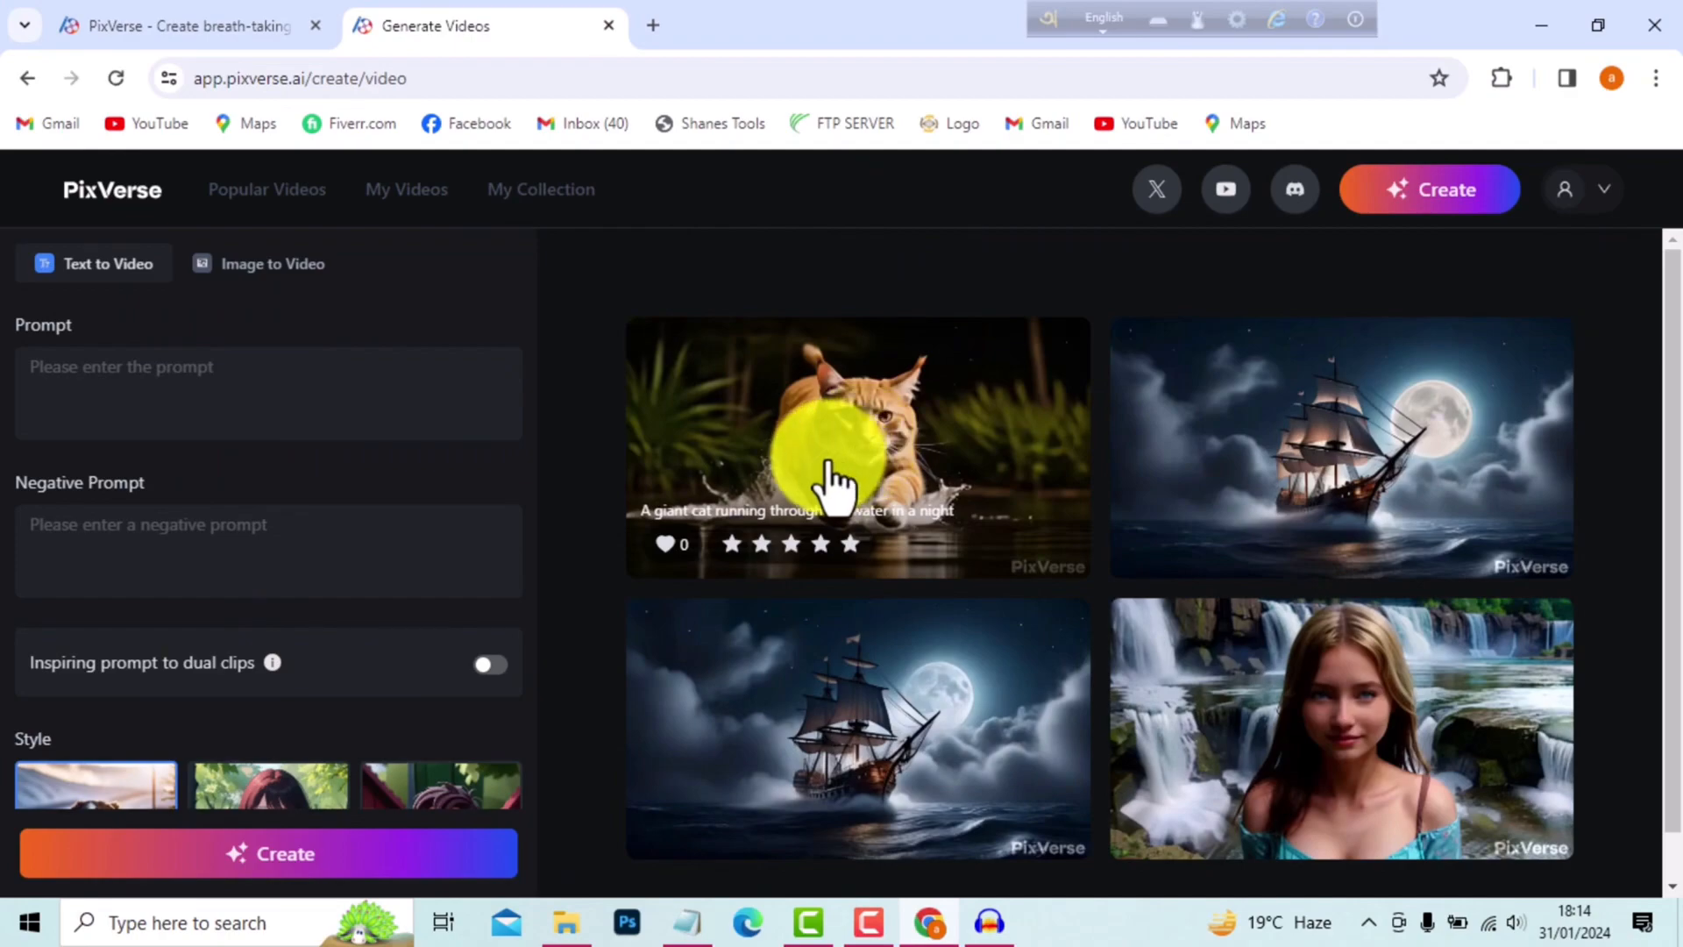
left_click(905, 449)
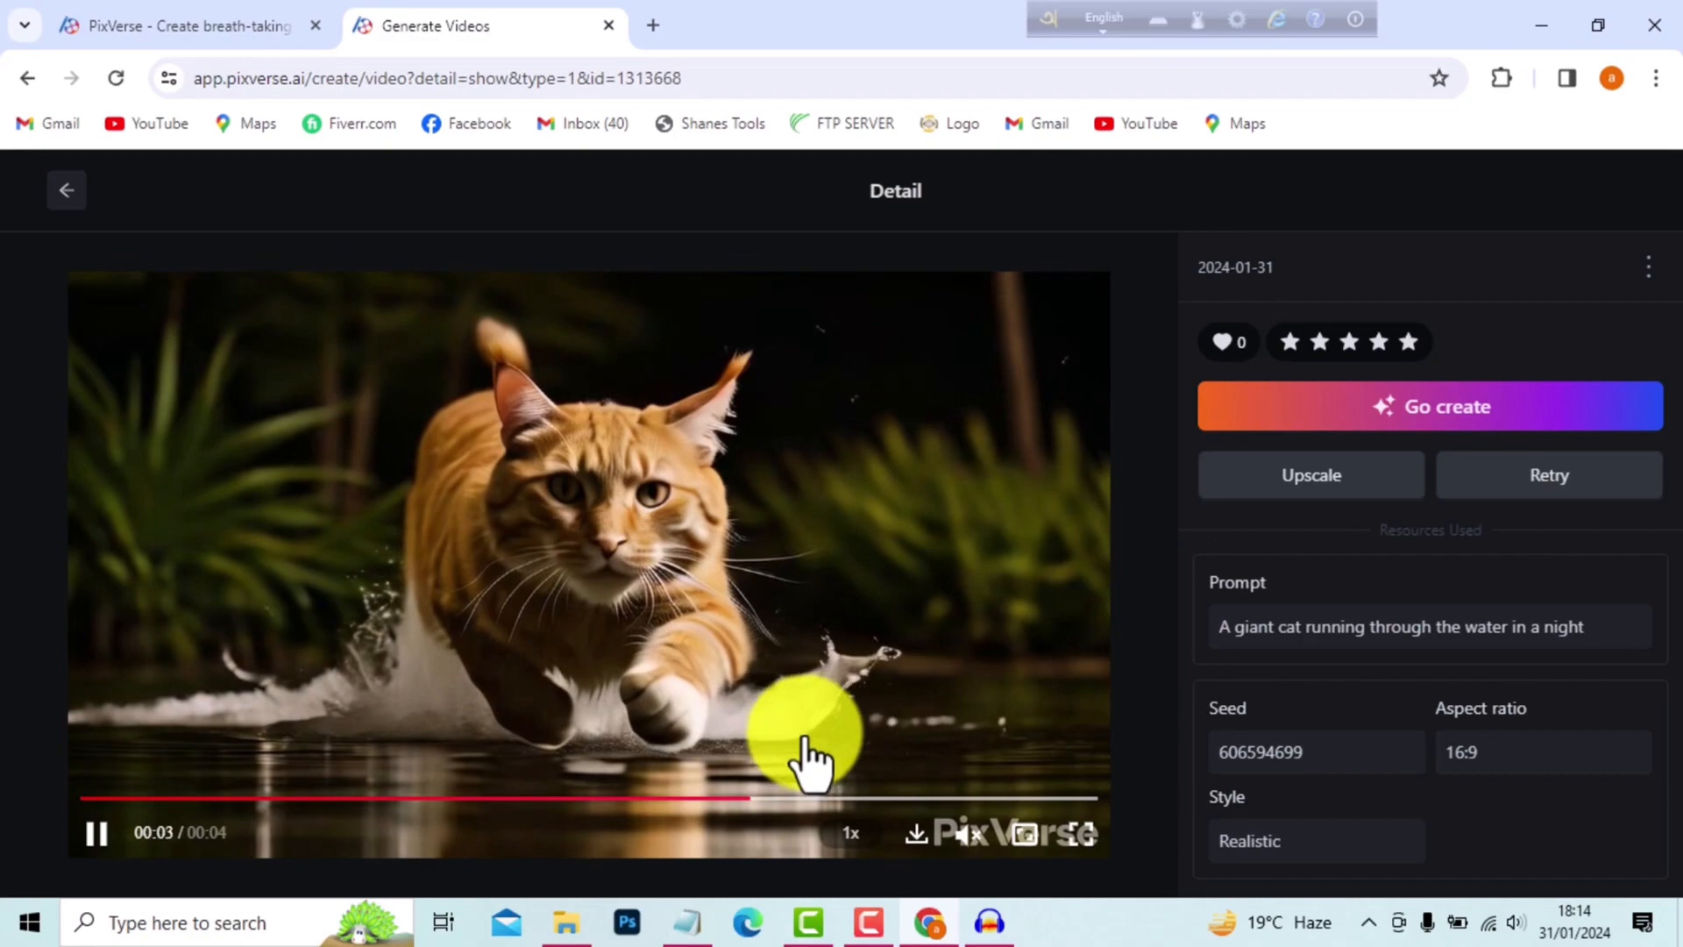
left_click(66, 195)
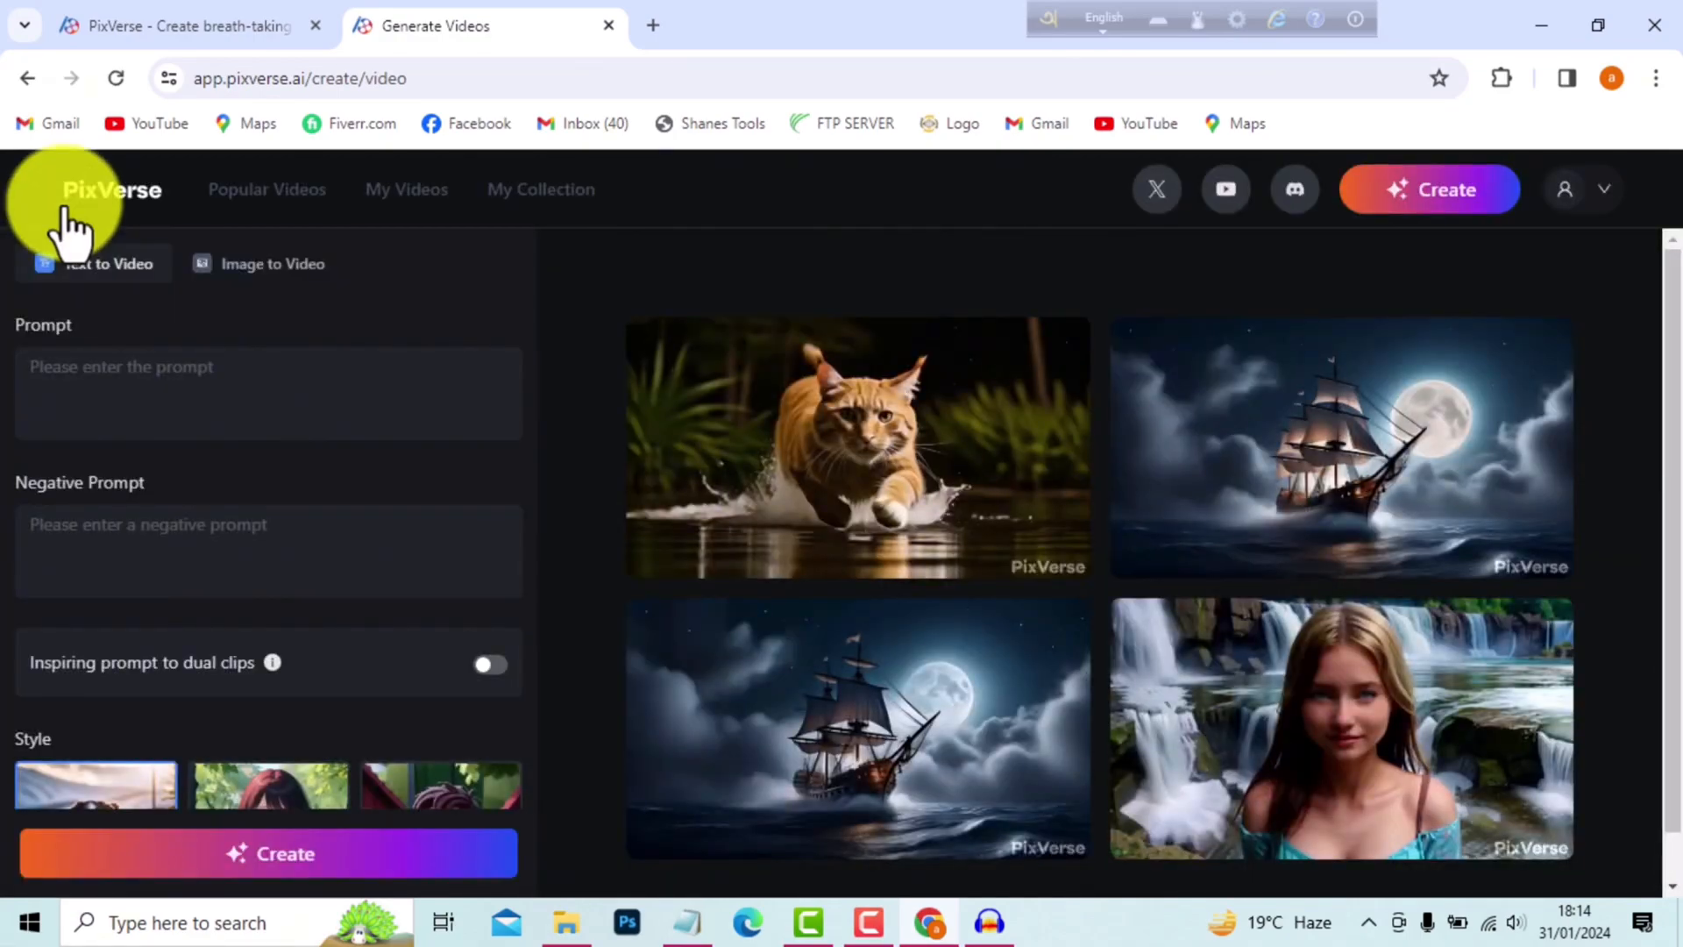
Step: Switch to image-to-video creation and upload the picture of the woman in a gown under the moon from Downloads
left_click(275, 302)
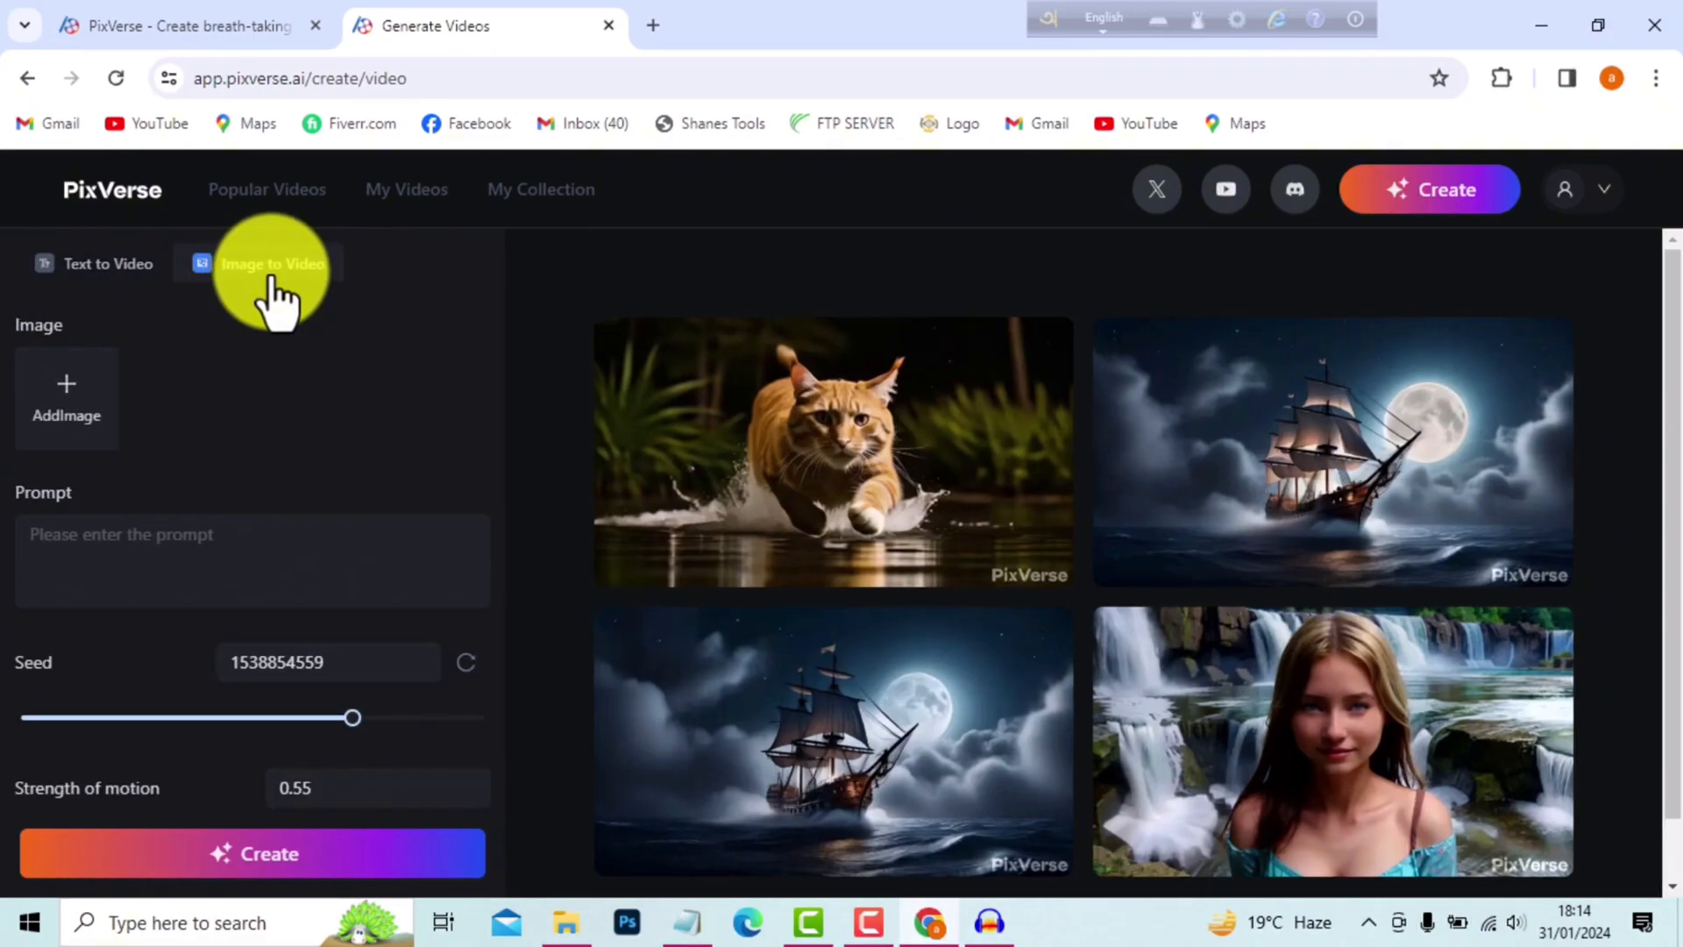
mouse_move(46, 403)
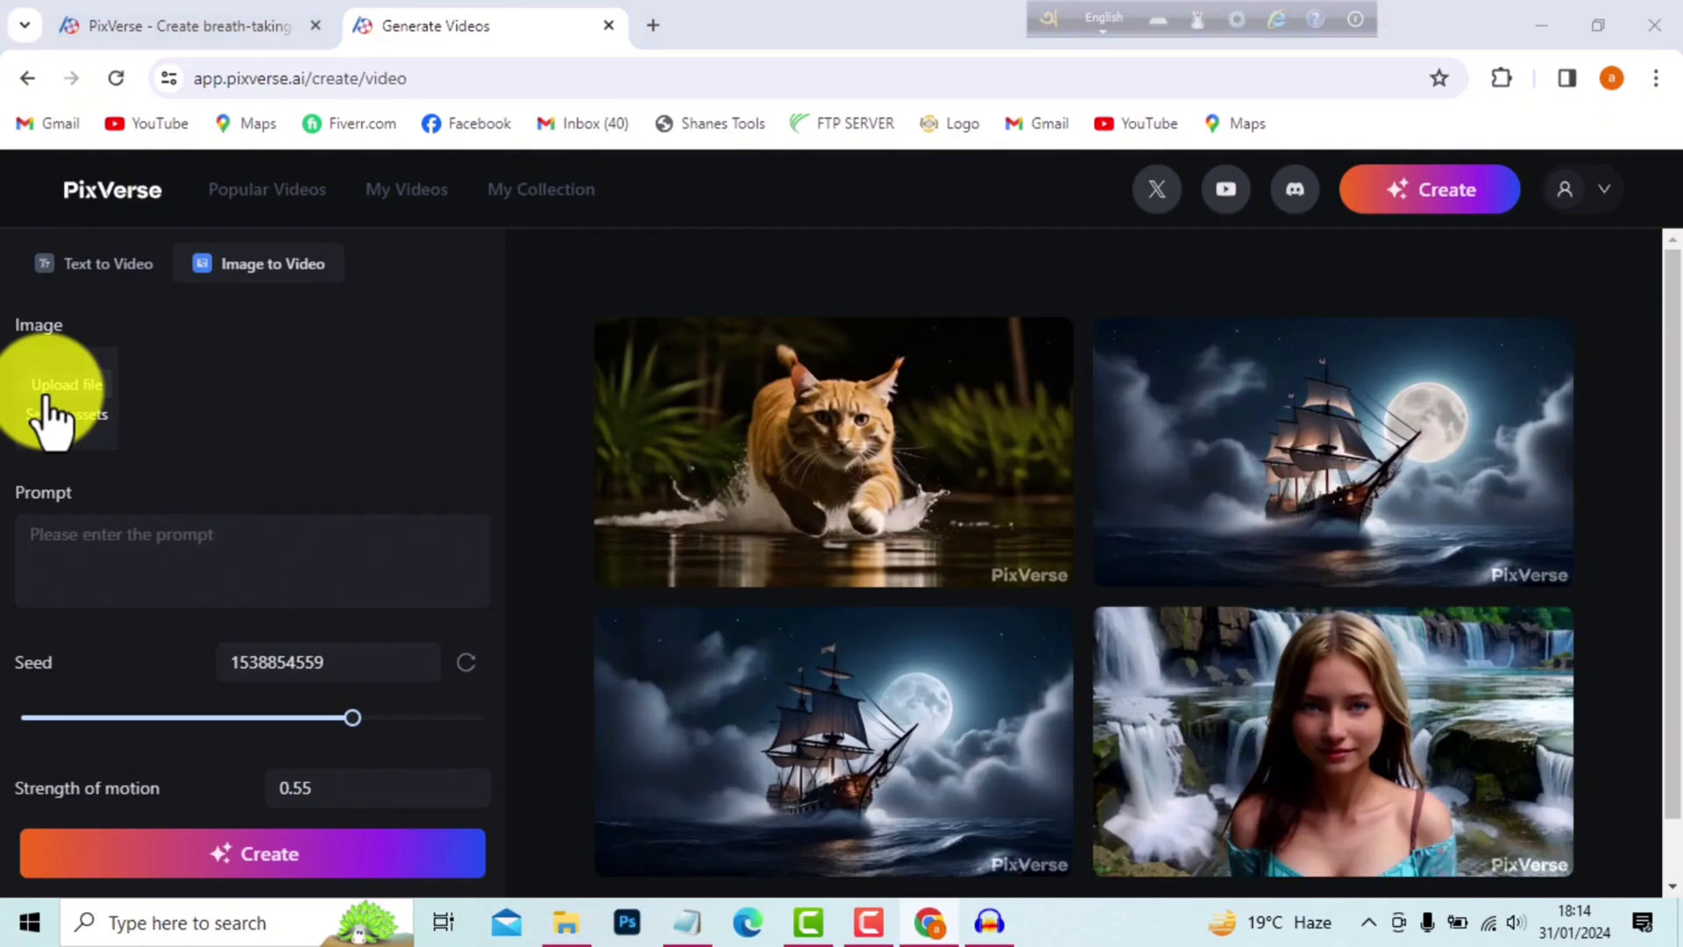
left_click(46, 402)
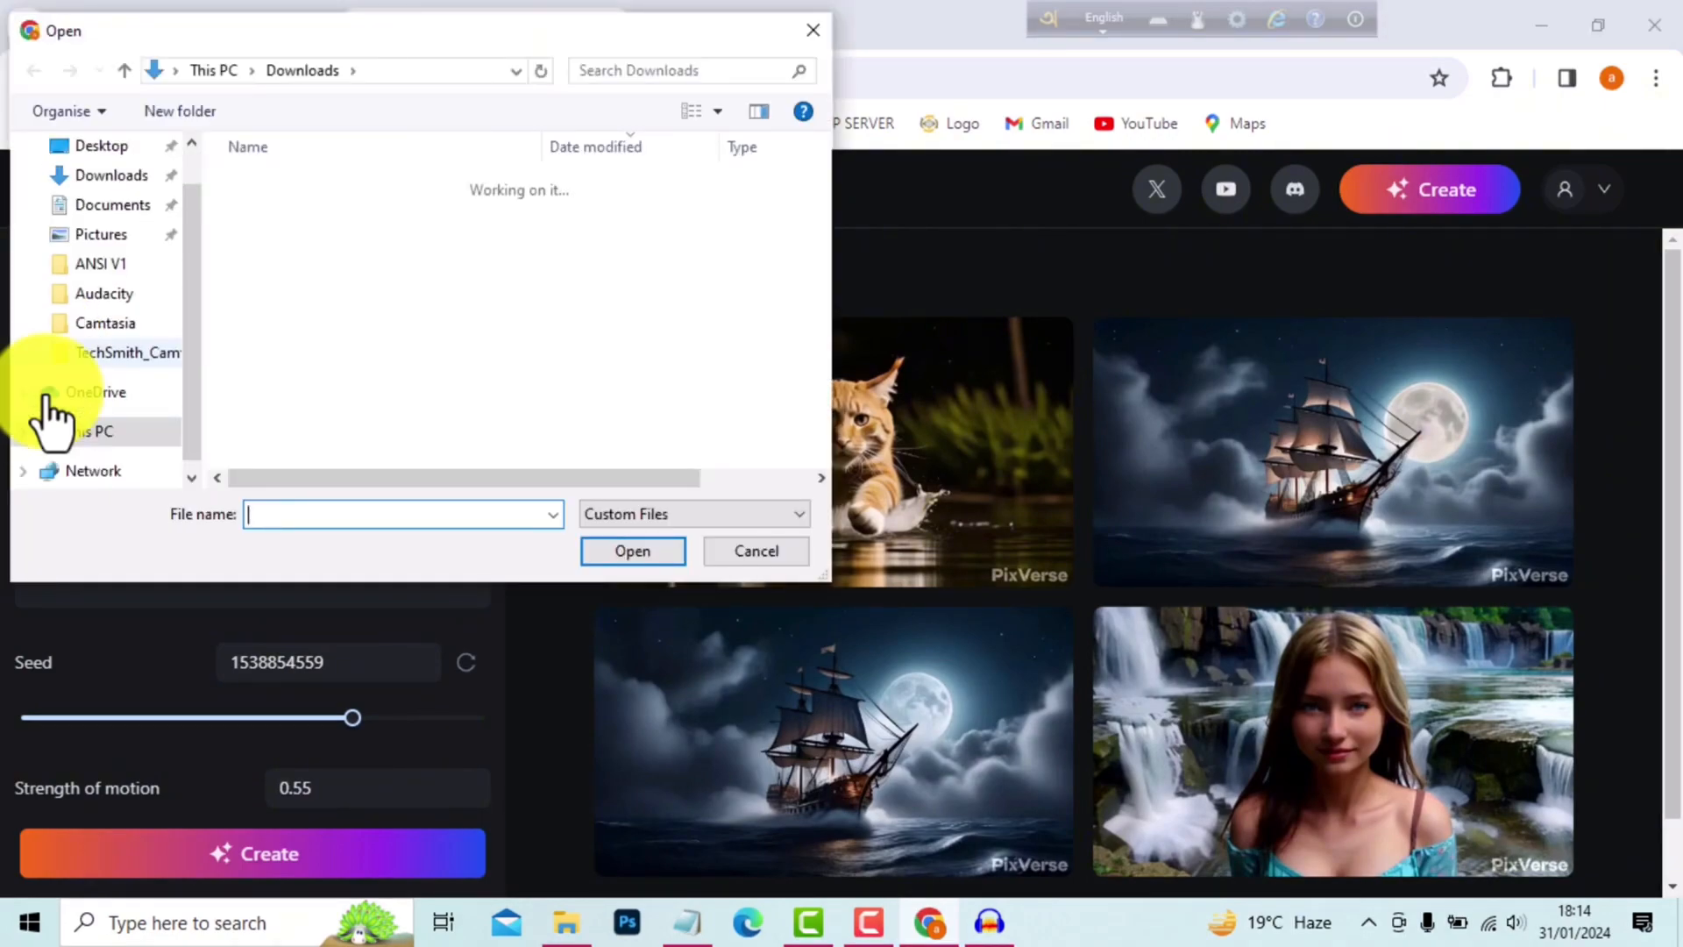
left_click(629, 550)
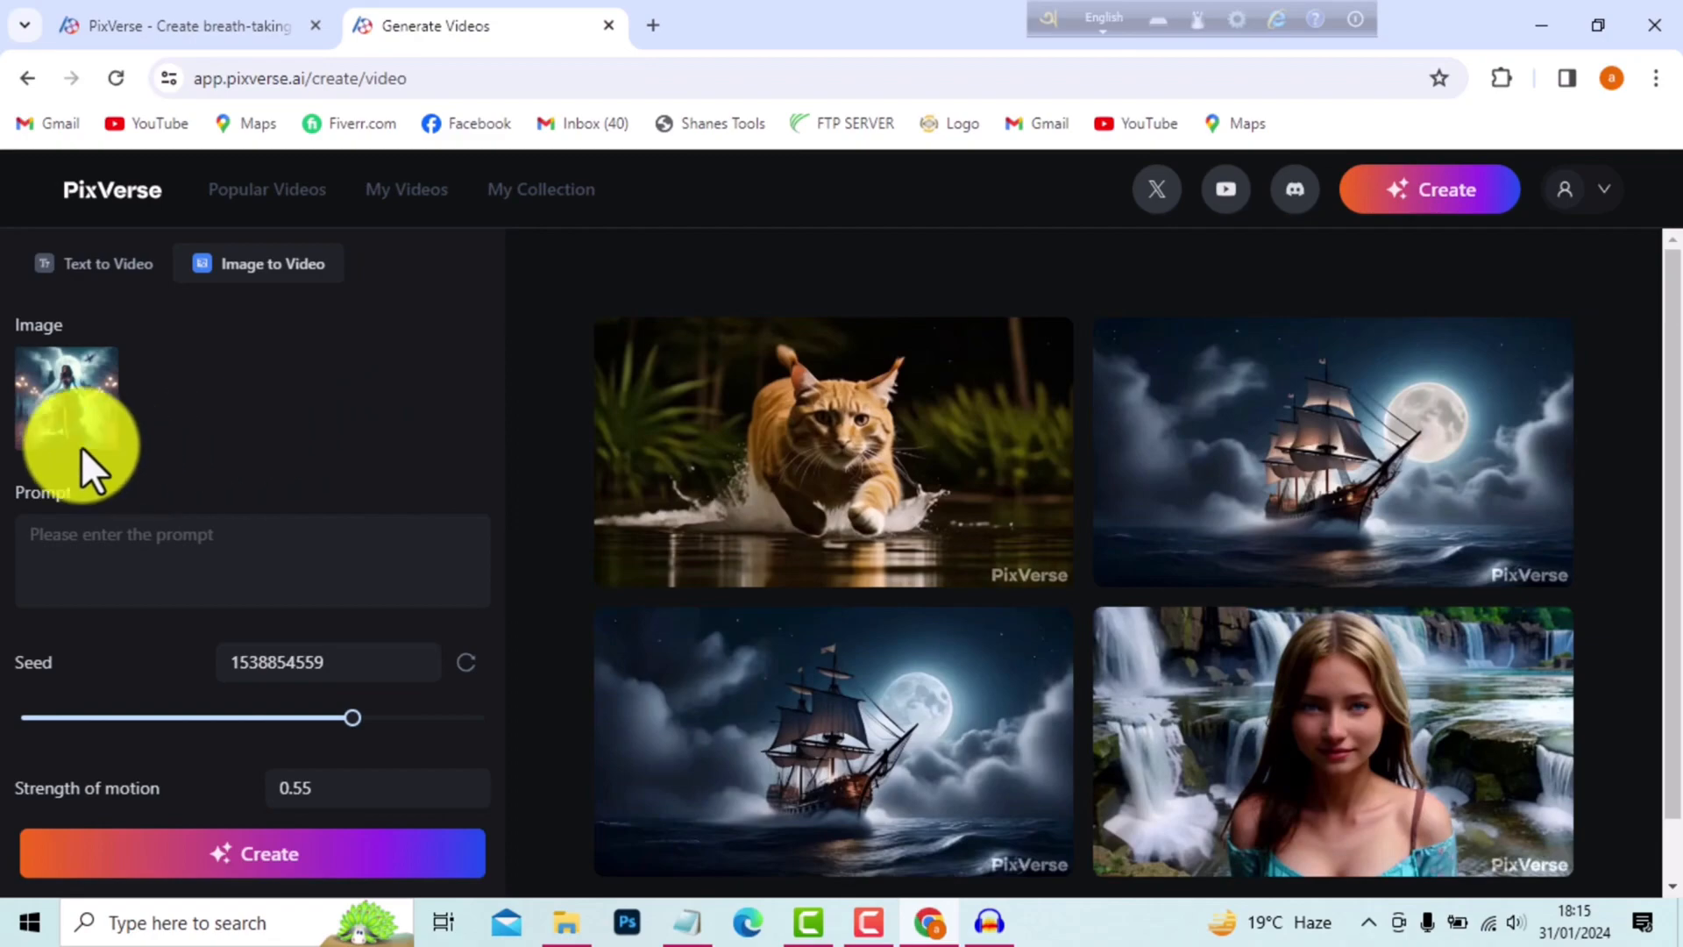
Step: Enter the prompt "dancing" for the uploaded image and generate the video
mouse_move(81, 391)
left_click(100, 553)
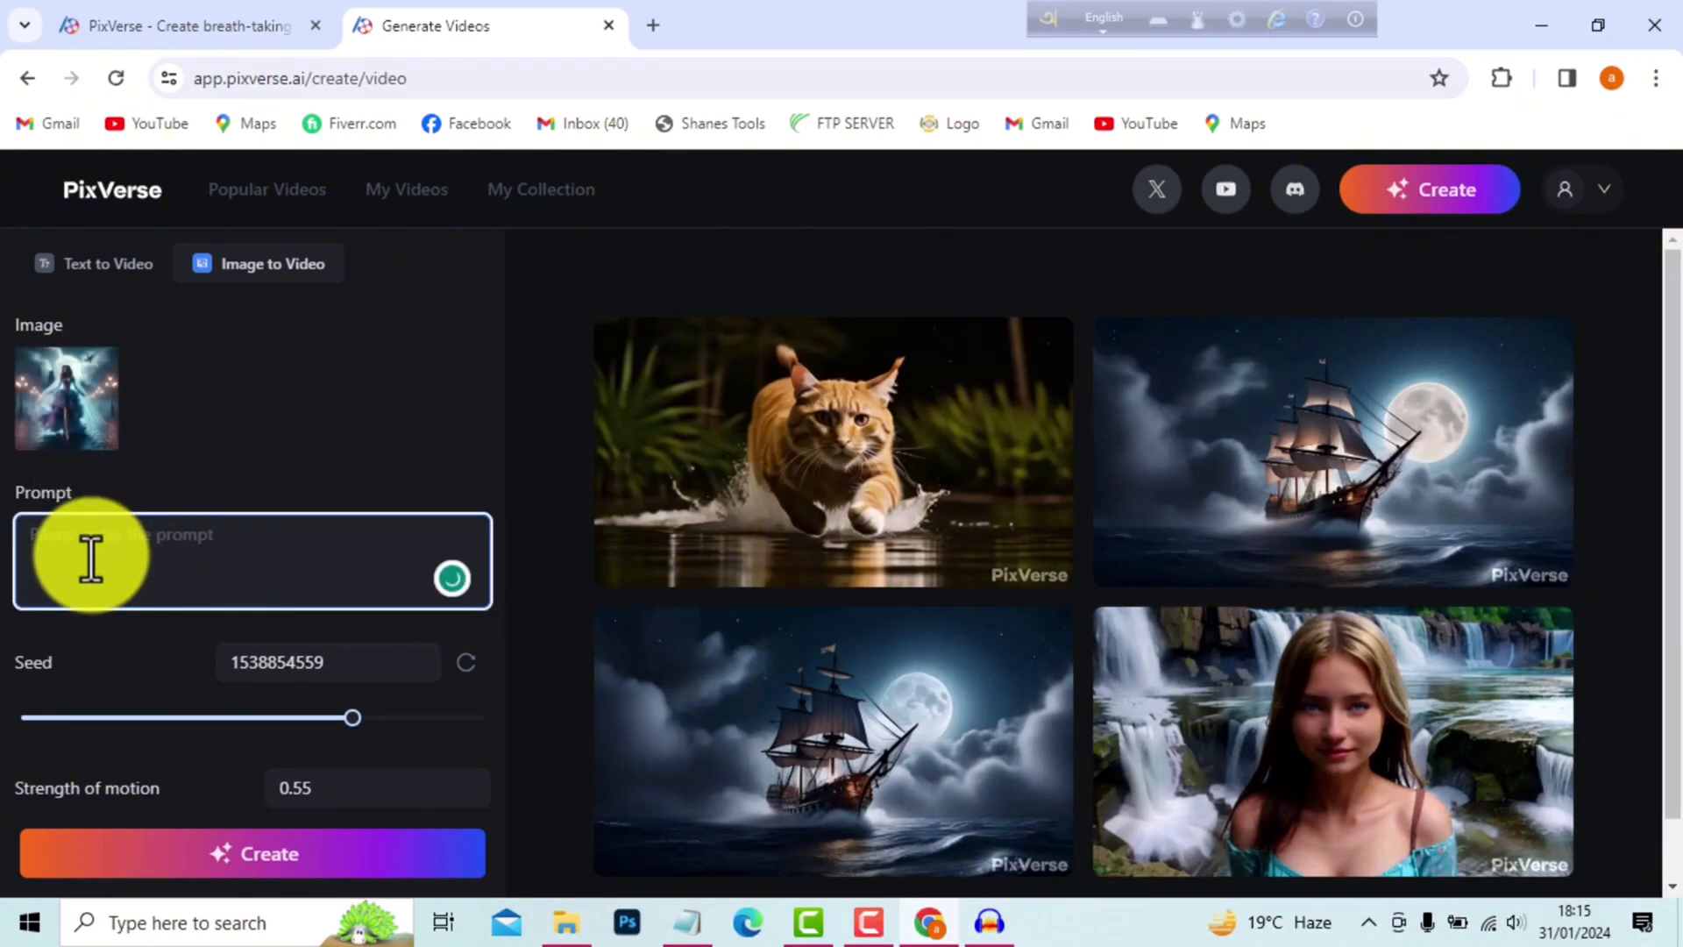
type("dancing")
scroll(91, 558, "down", 1)
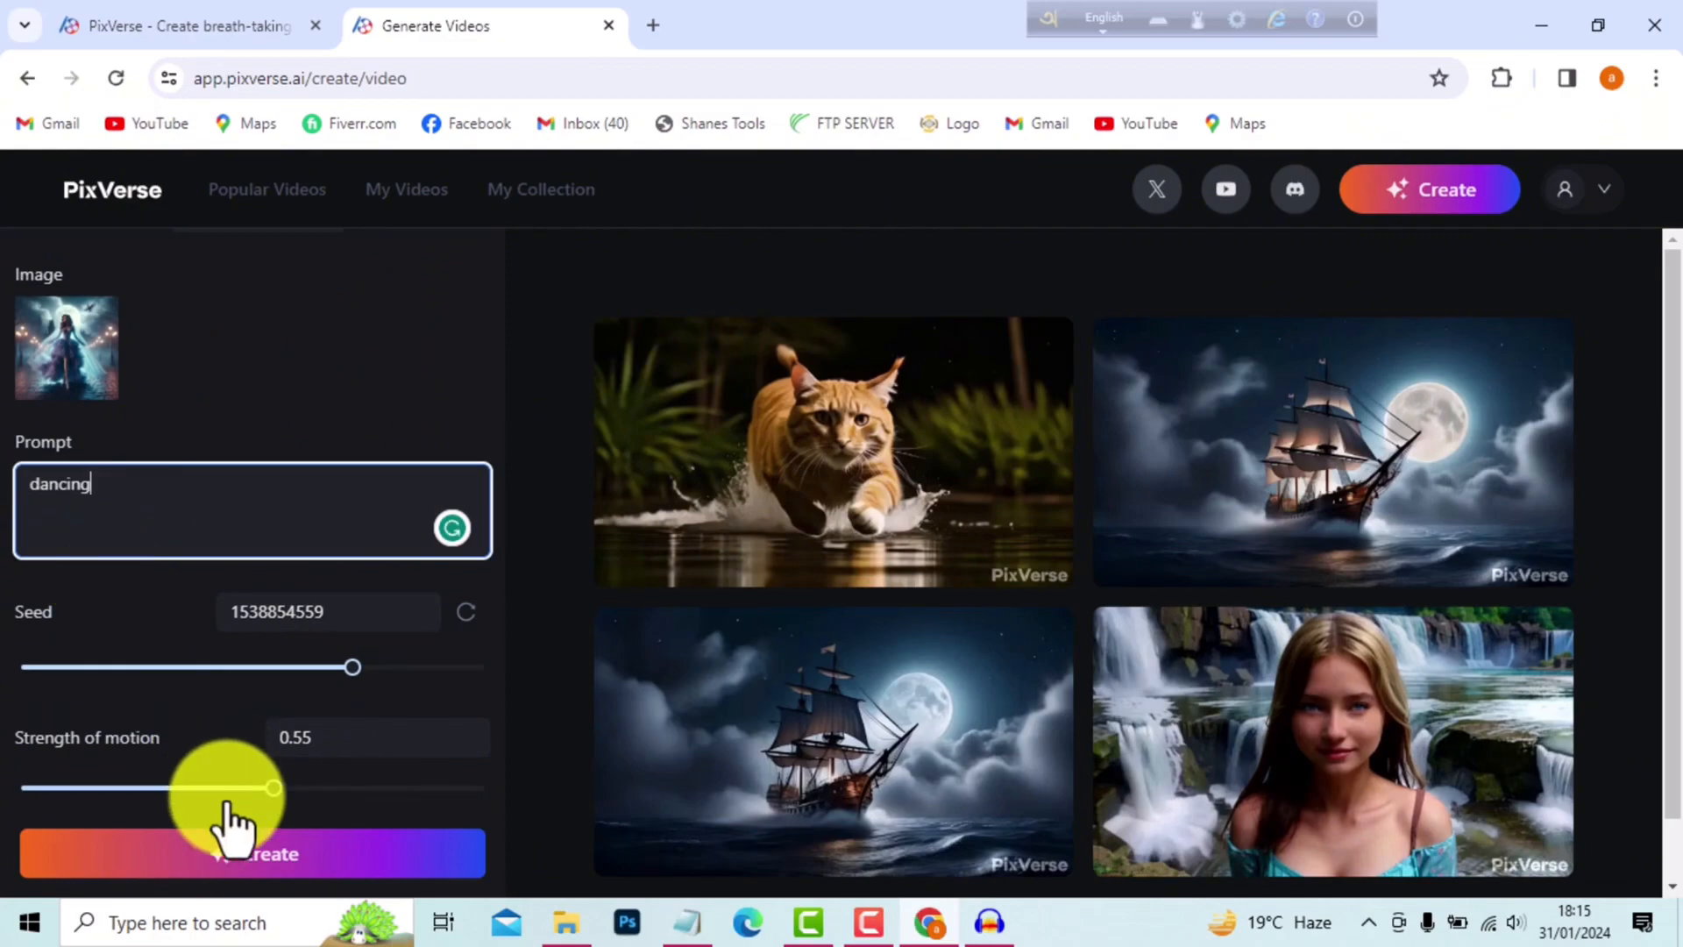
left_click(256, 859)
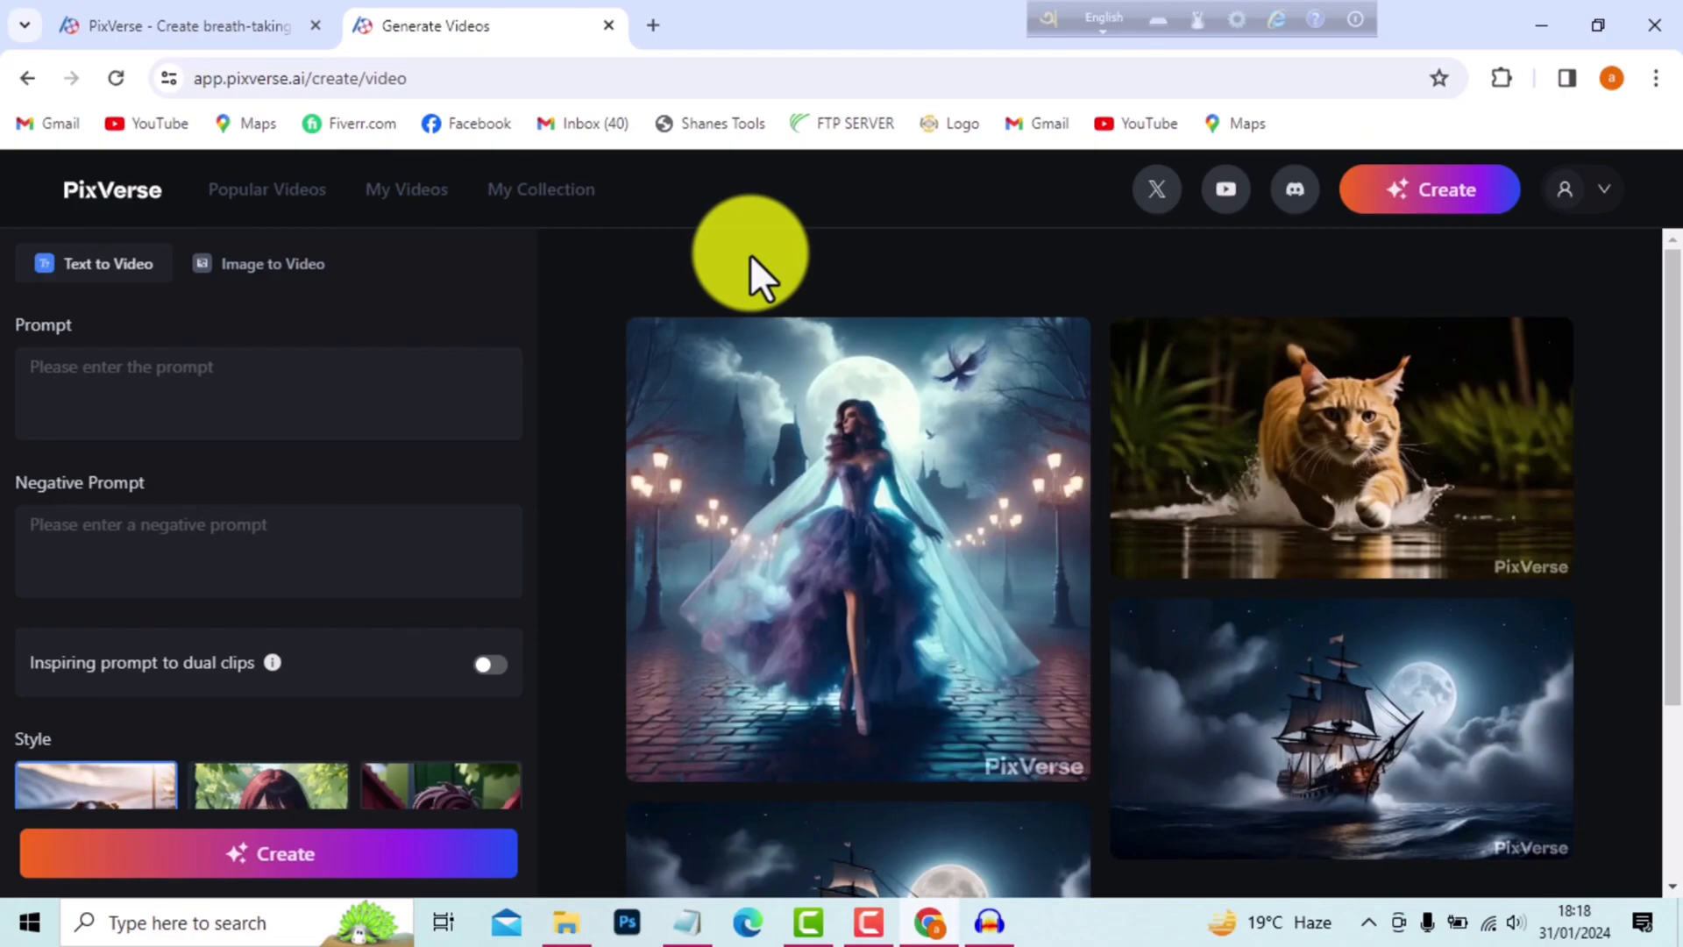
Step: Play the generated dancing woman video in its detail view, and return to the creation page
left_click(763, 526)
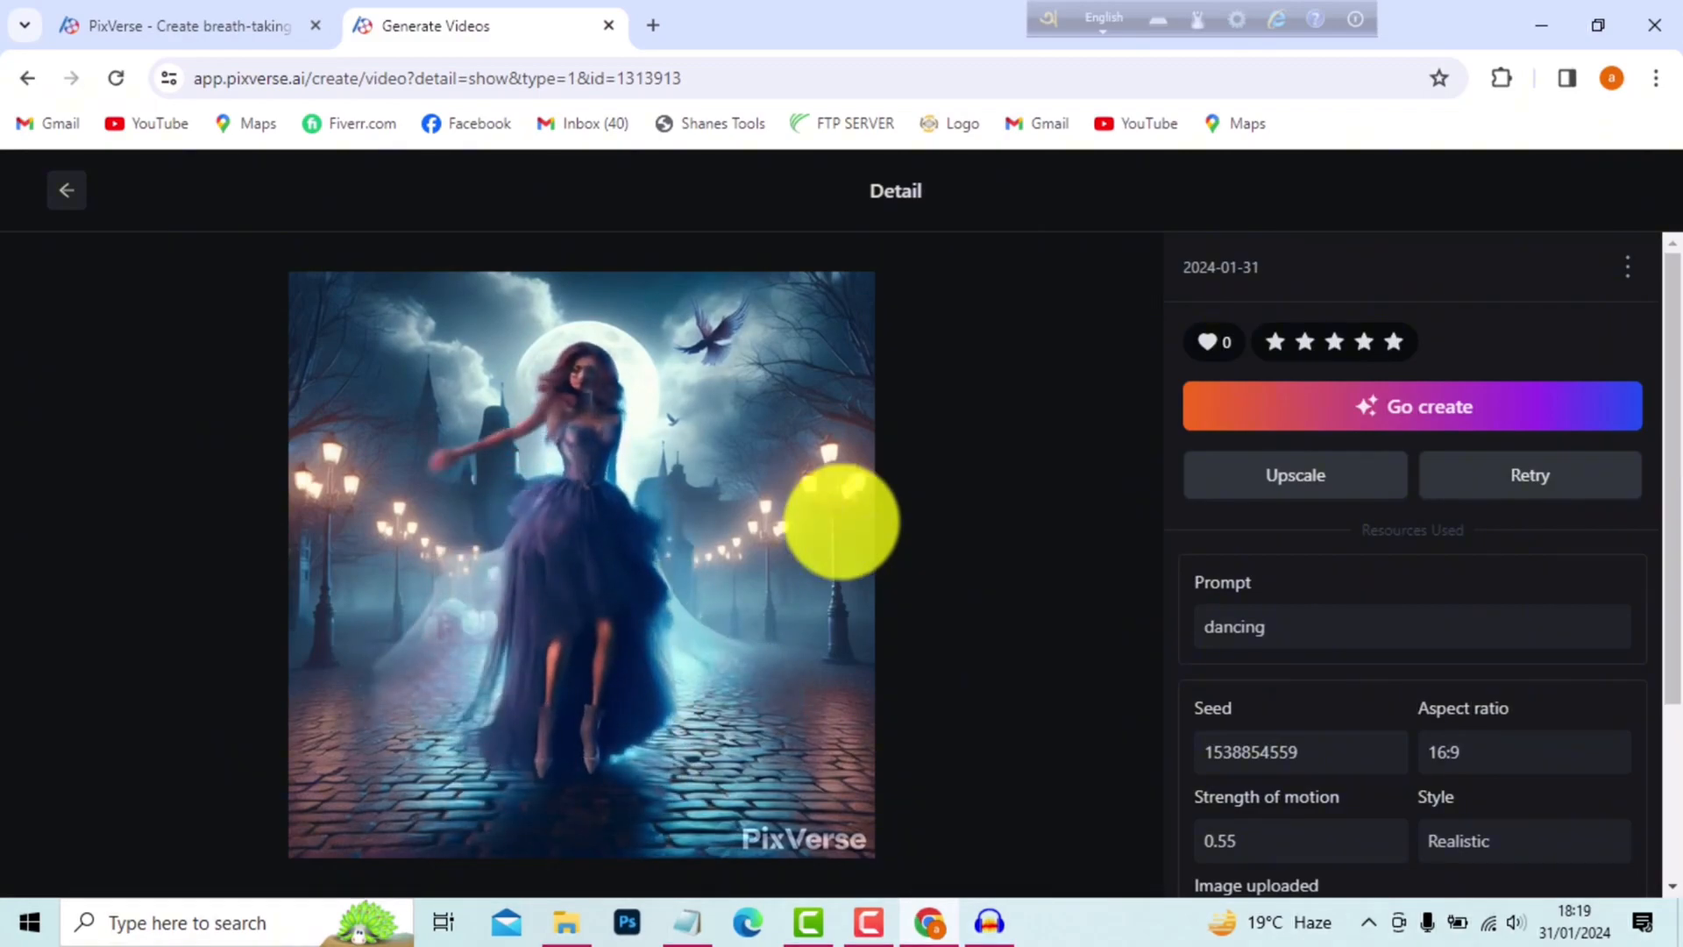
mouse_move(728, 556)
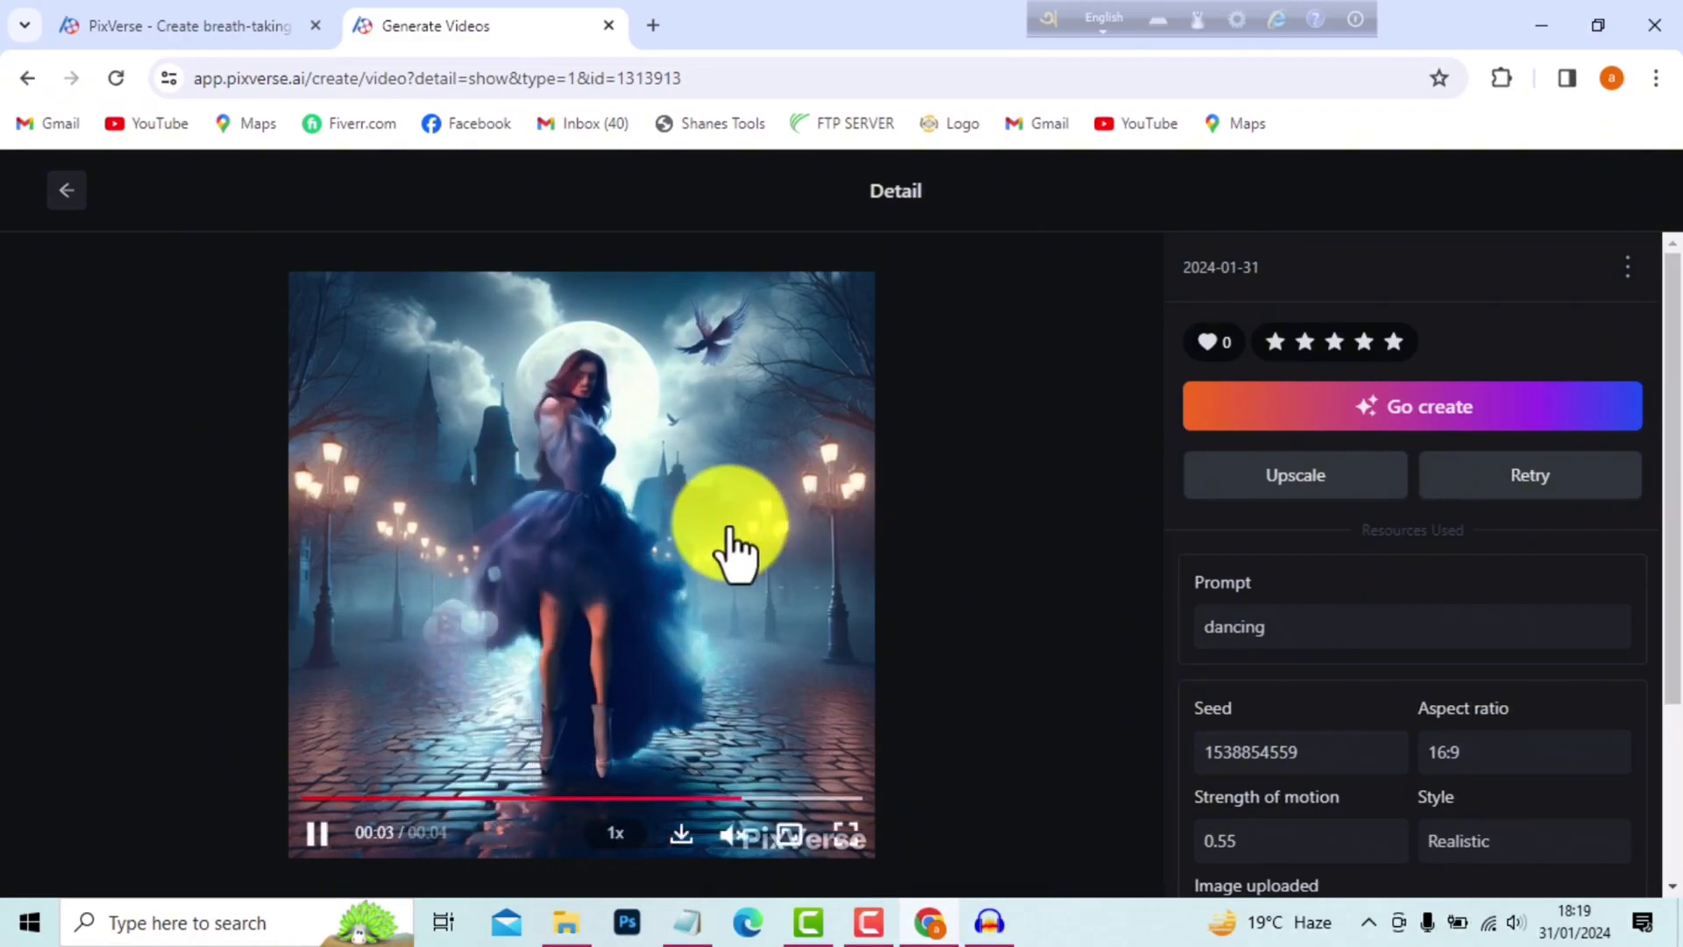
left_click(68, 191)
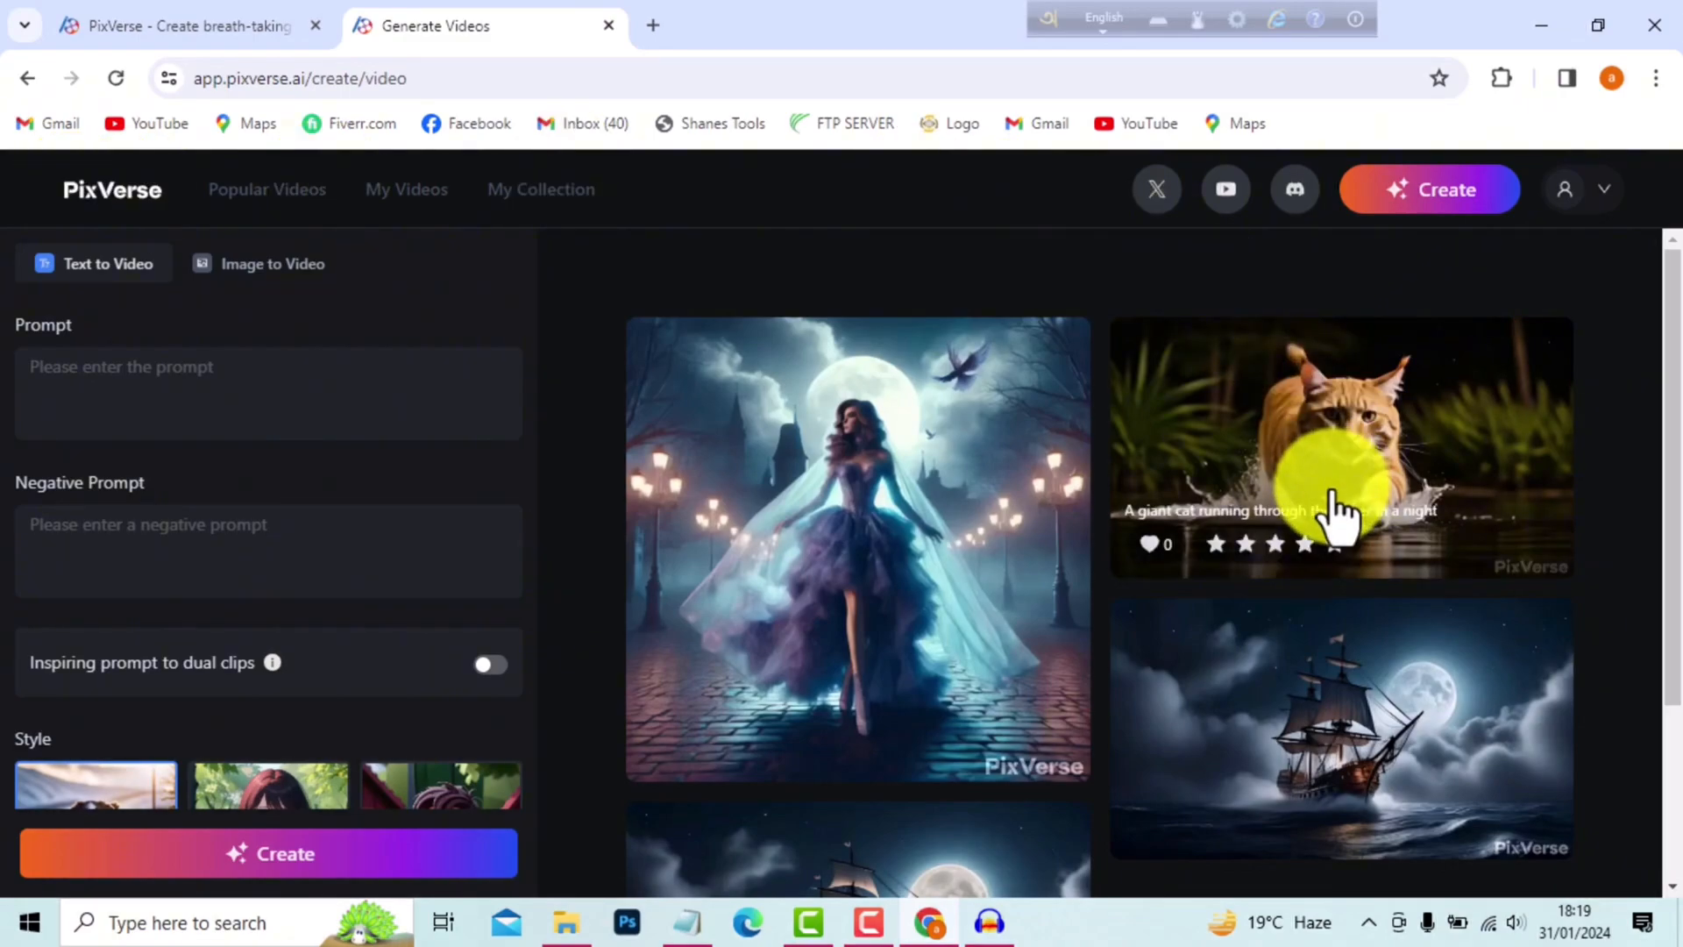
Step: Open the giant cat video's details, download the clip, and check the browser's download progress
left_click(1289, 456)
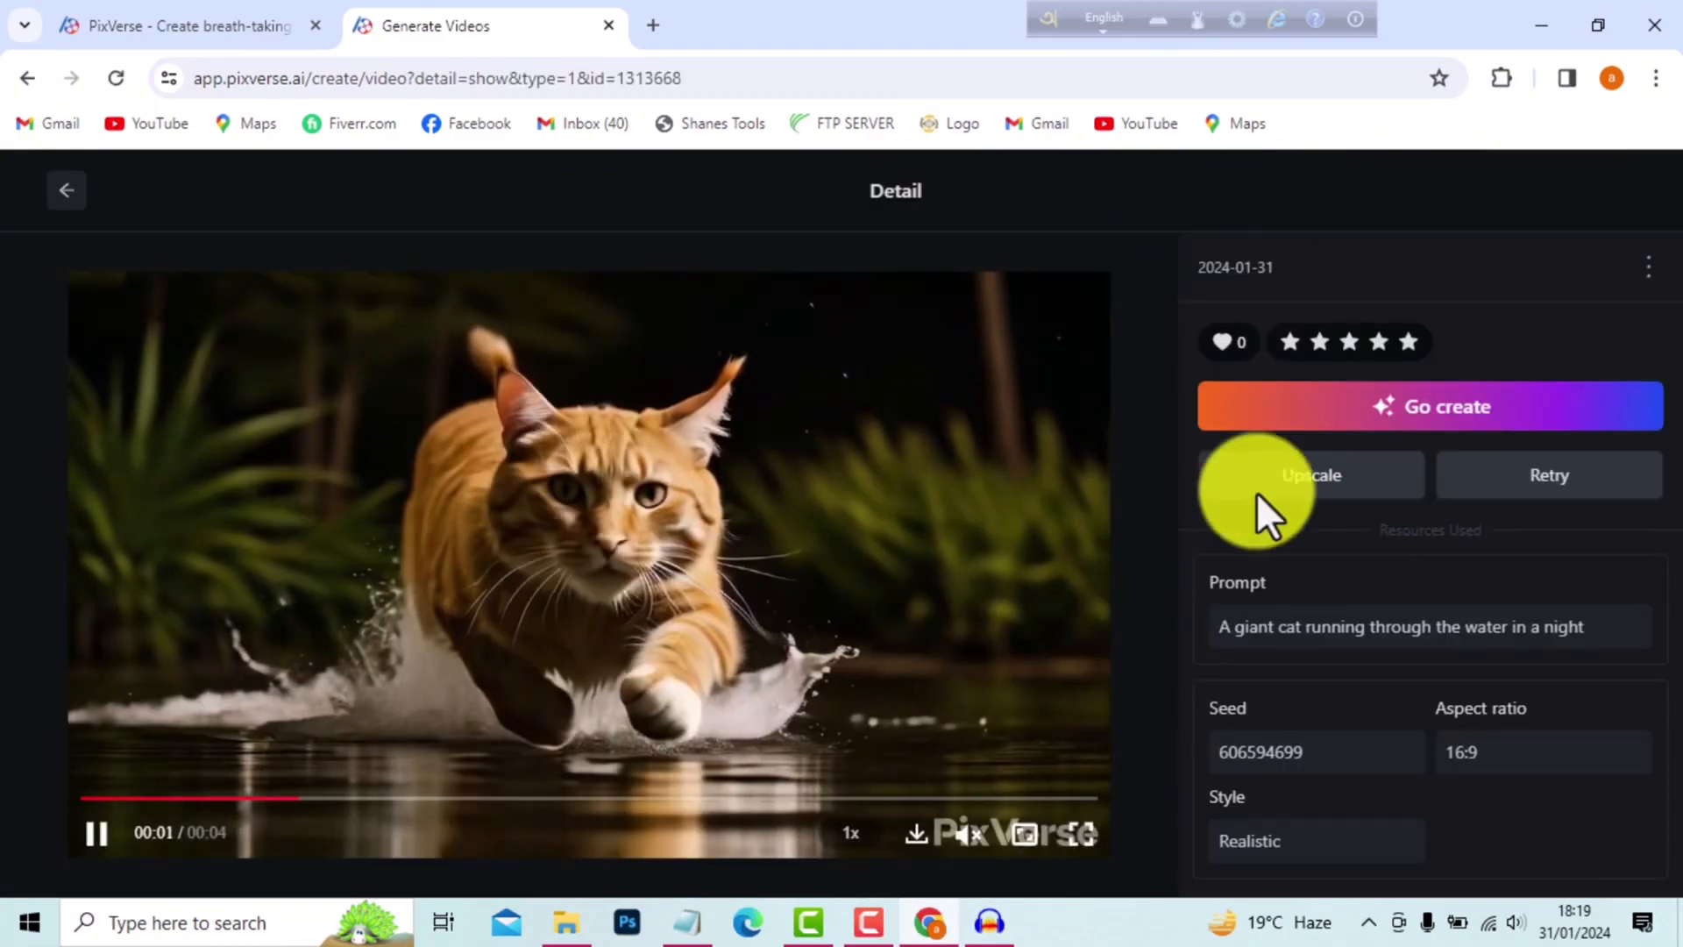
left_click(916, 837)
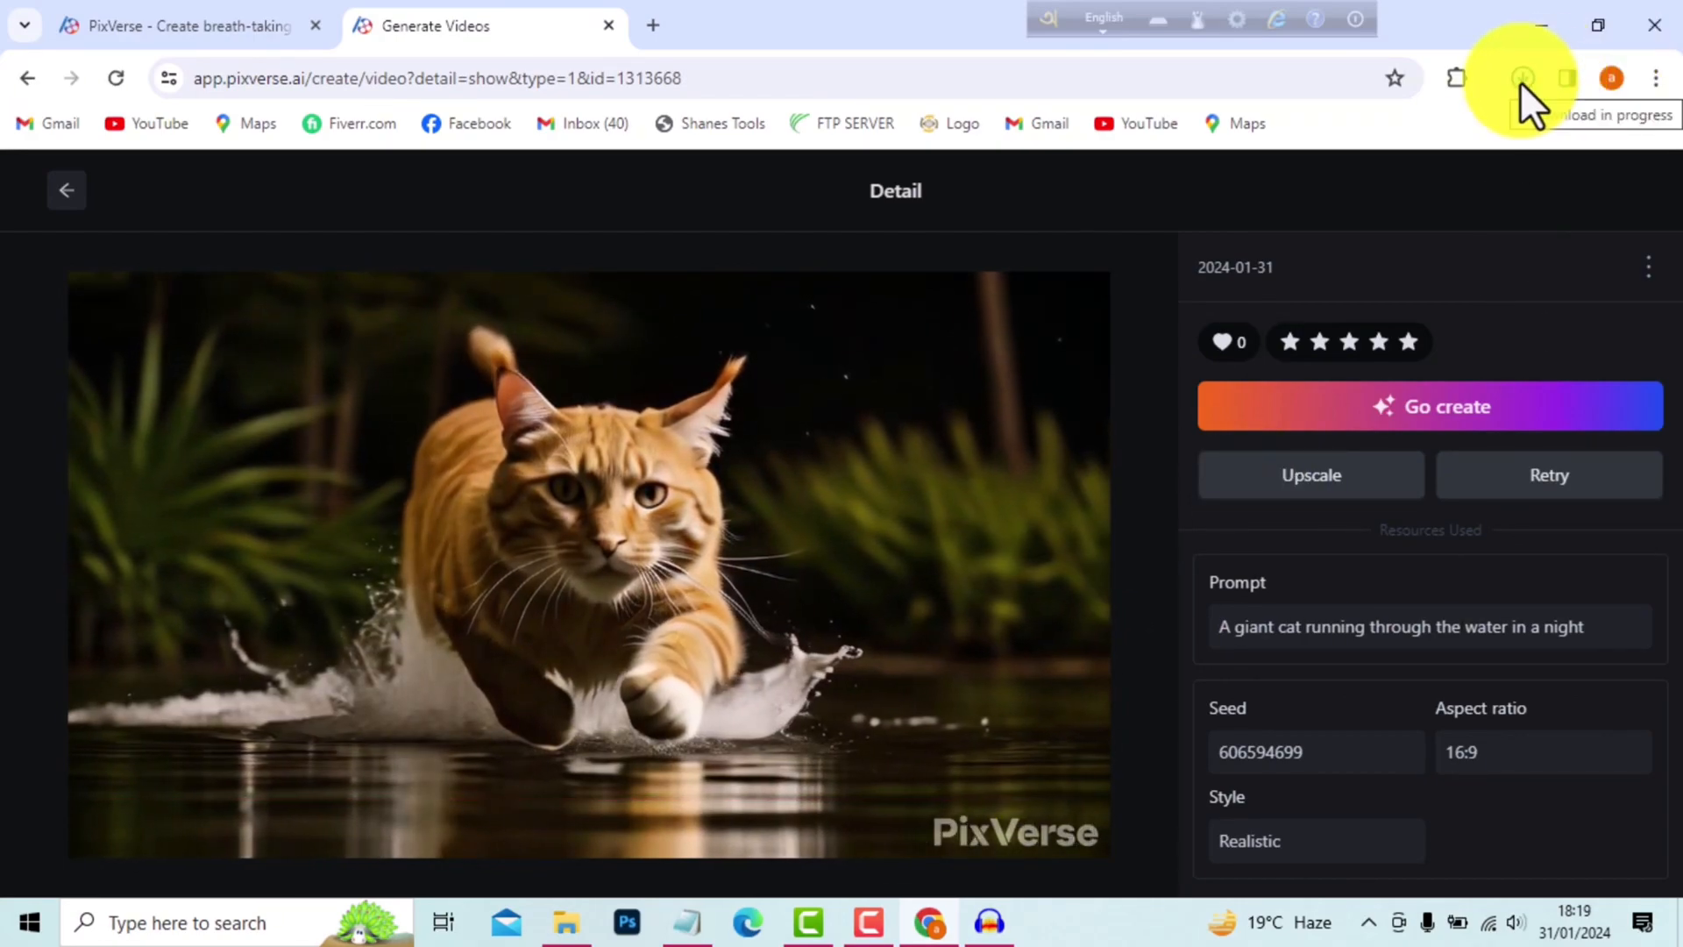
left_click(1520, 82)
left_click(1038, 207)
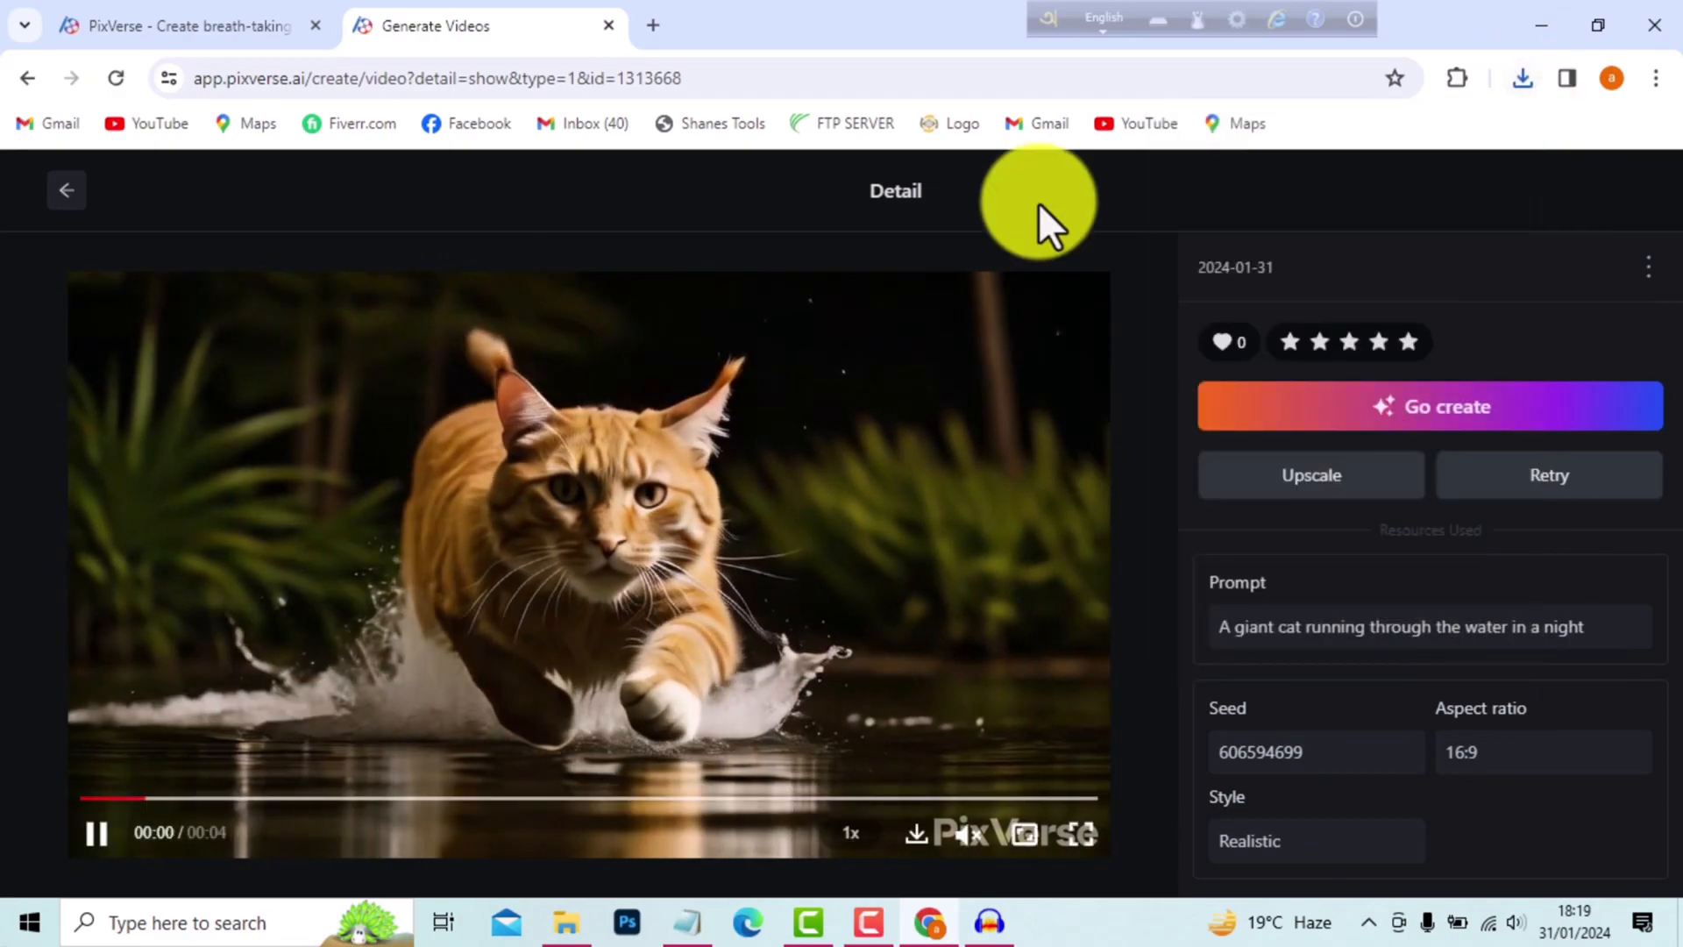
Step: Upscale the giant cat video
left_click(1286, 496)
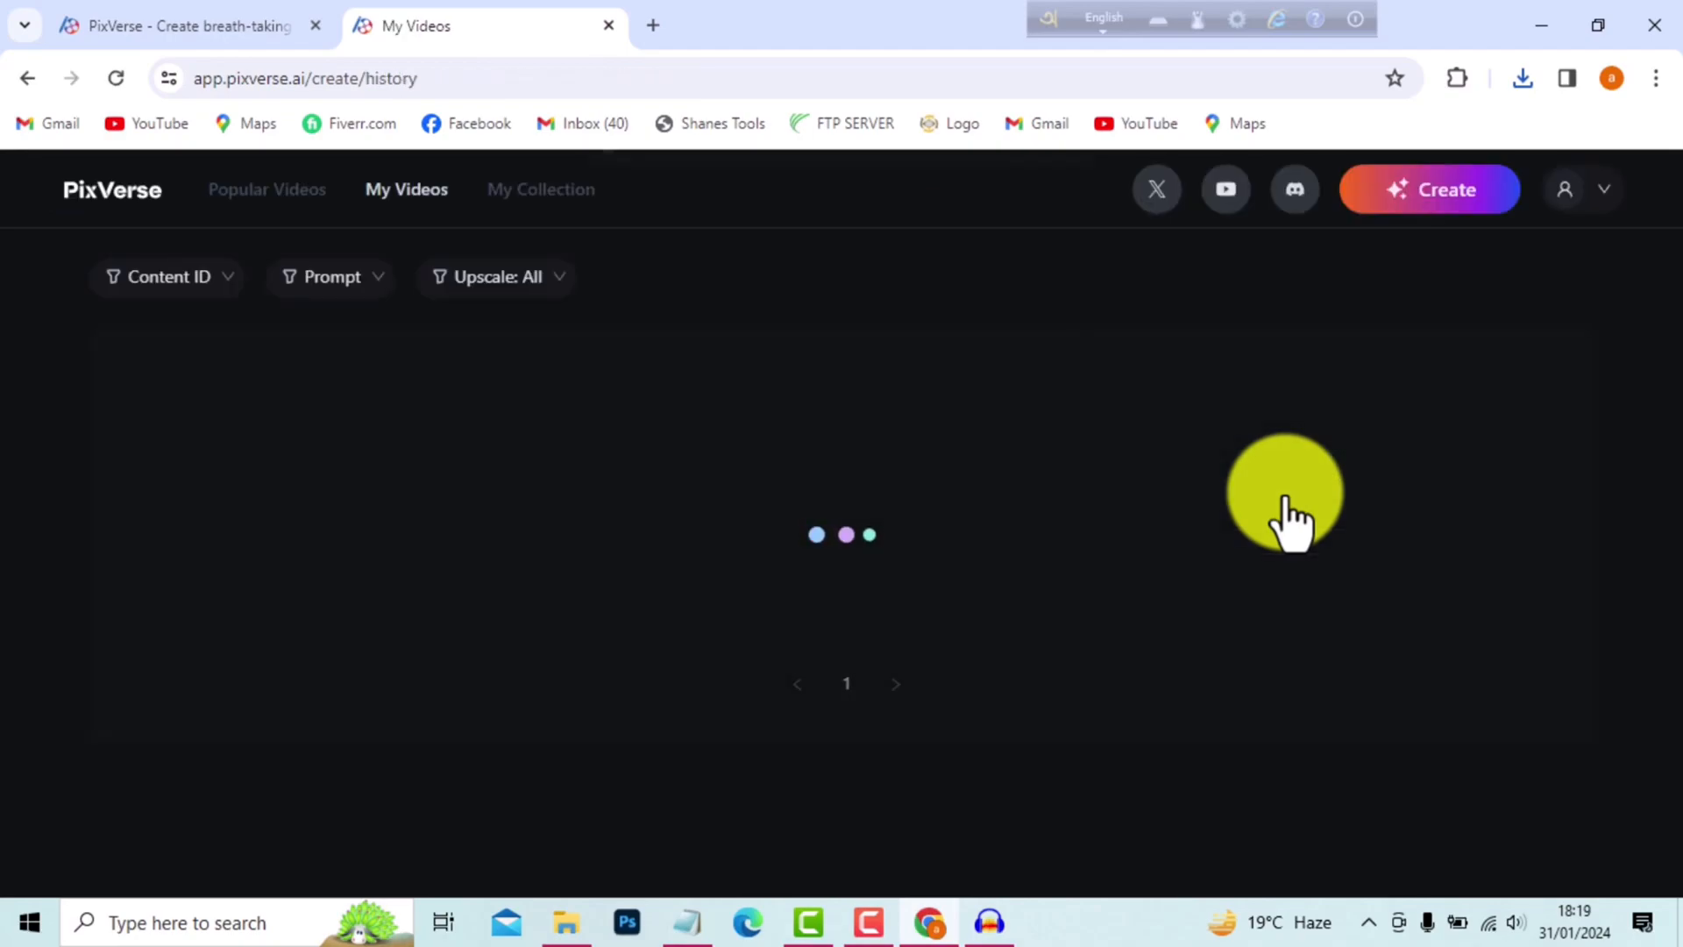